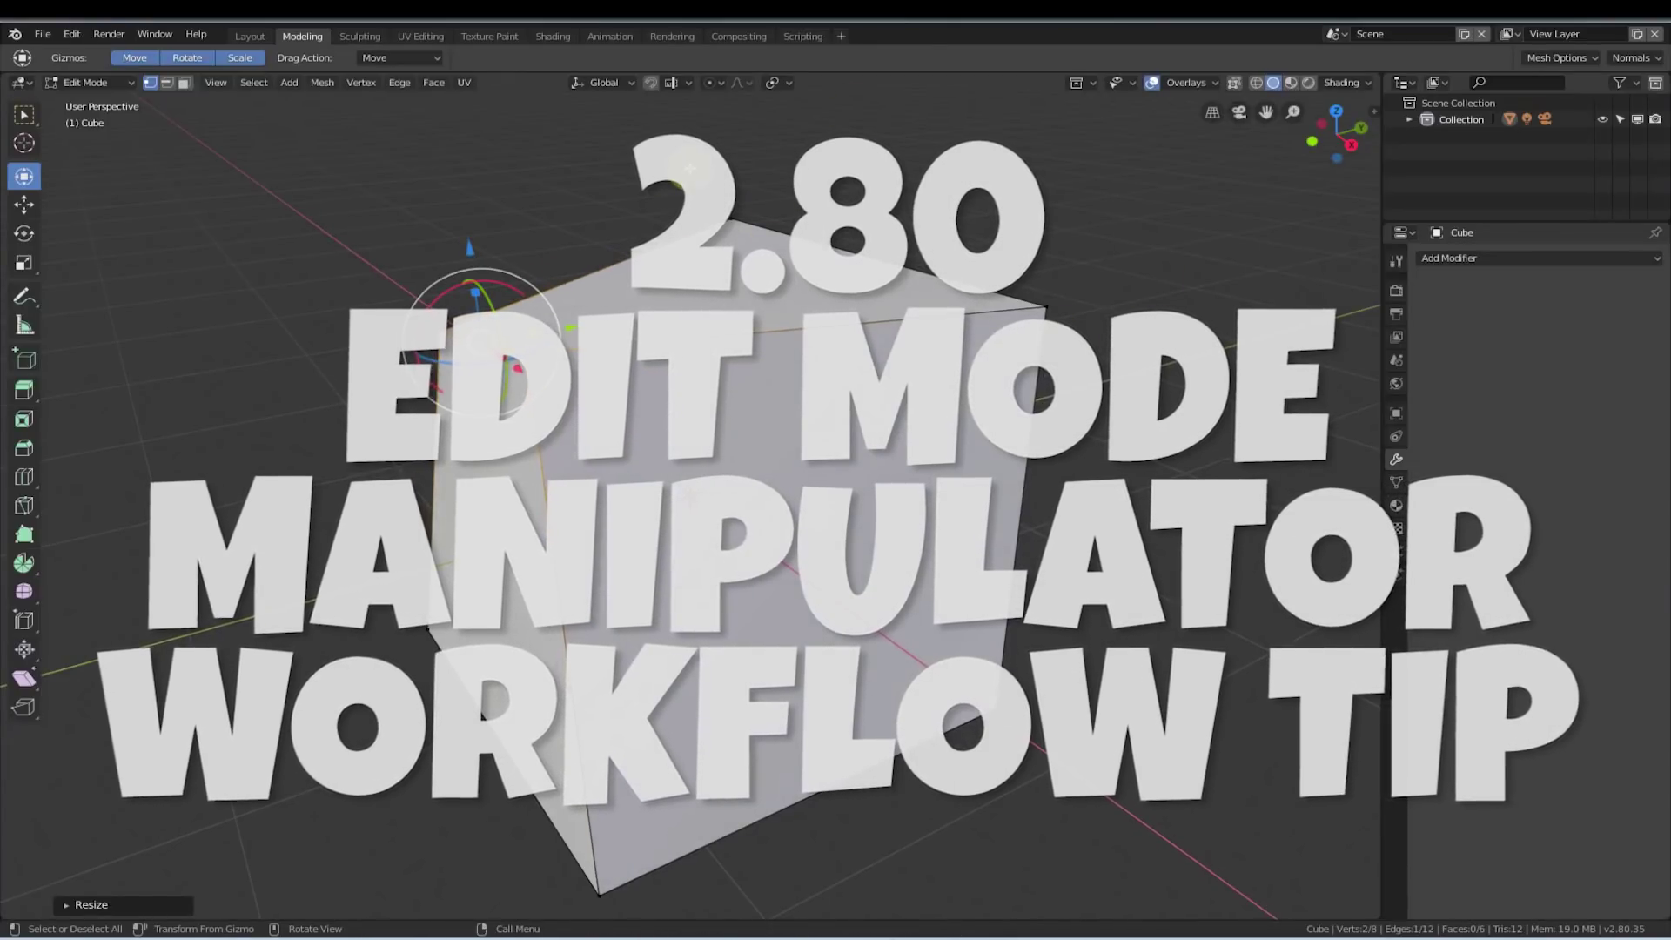
- Clear the selection, then rotate the cube's top edge around the vertical axis with the gizmo
click(480, 295)
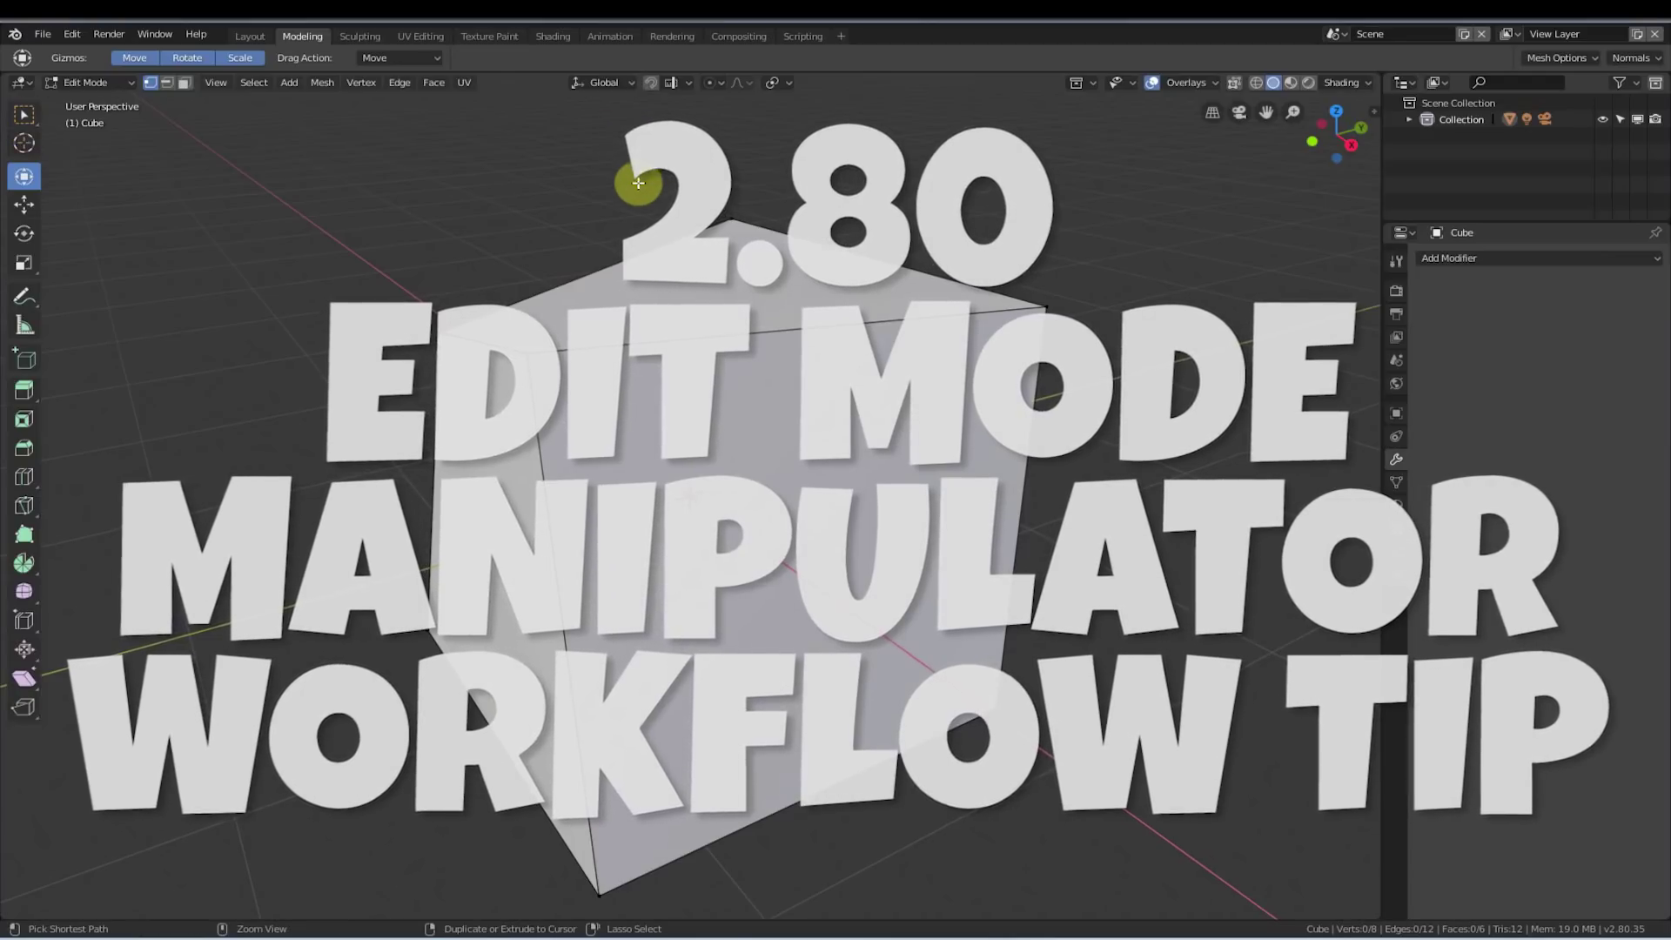
click(762, 224)
drag(930, 274, 914, 257)
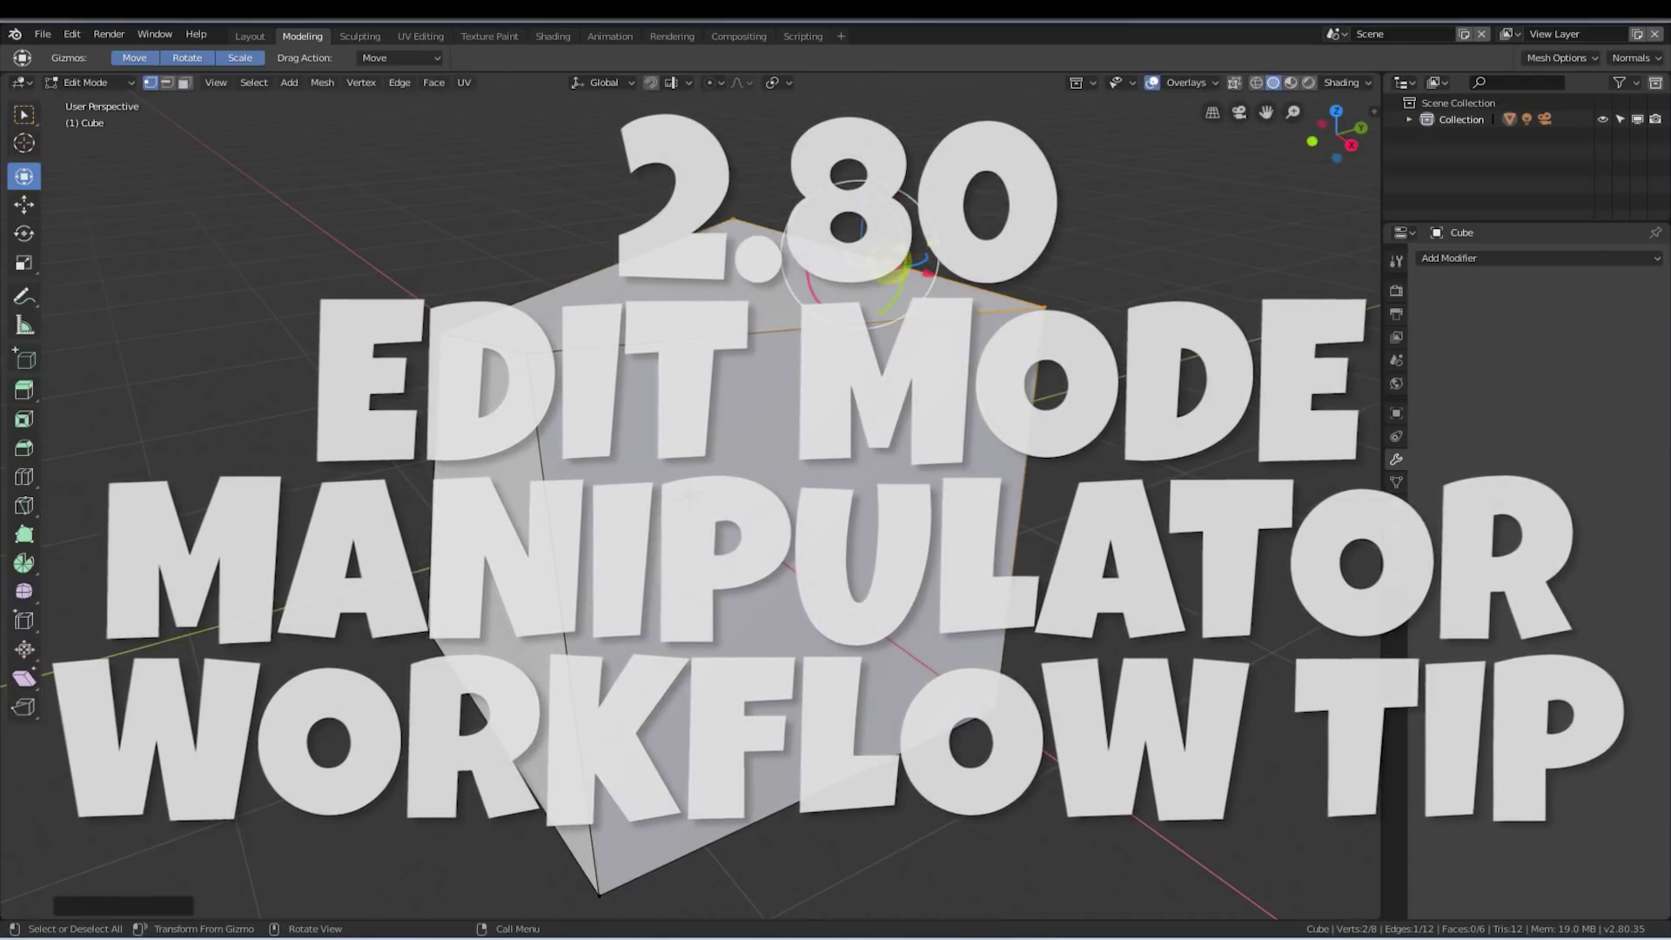
- Select an edge on the cube's left side and move it toward the right
click(397, 297)
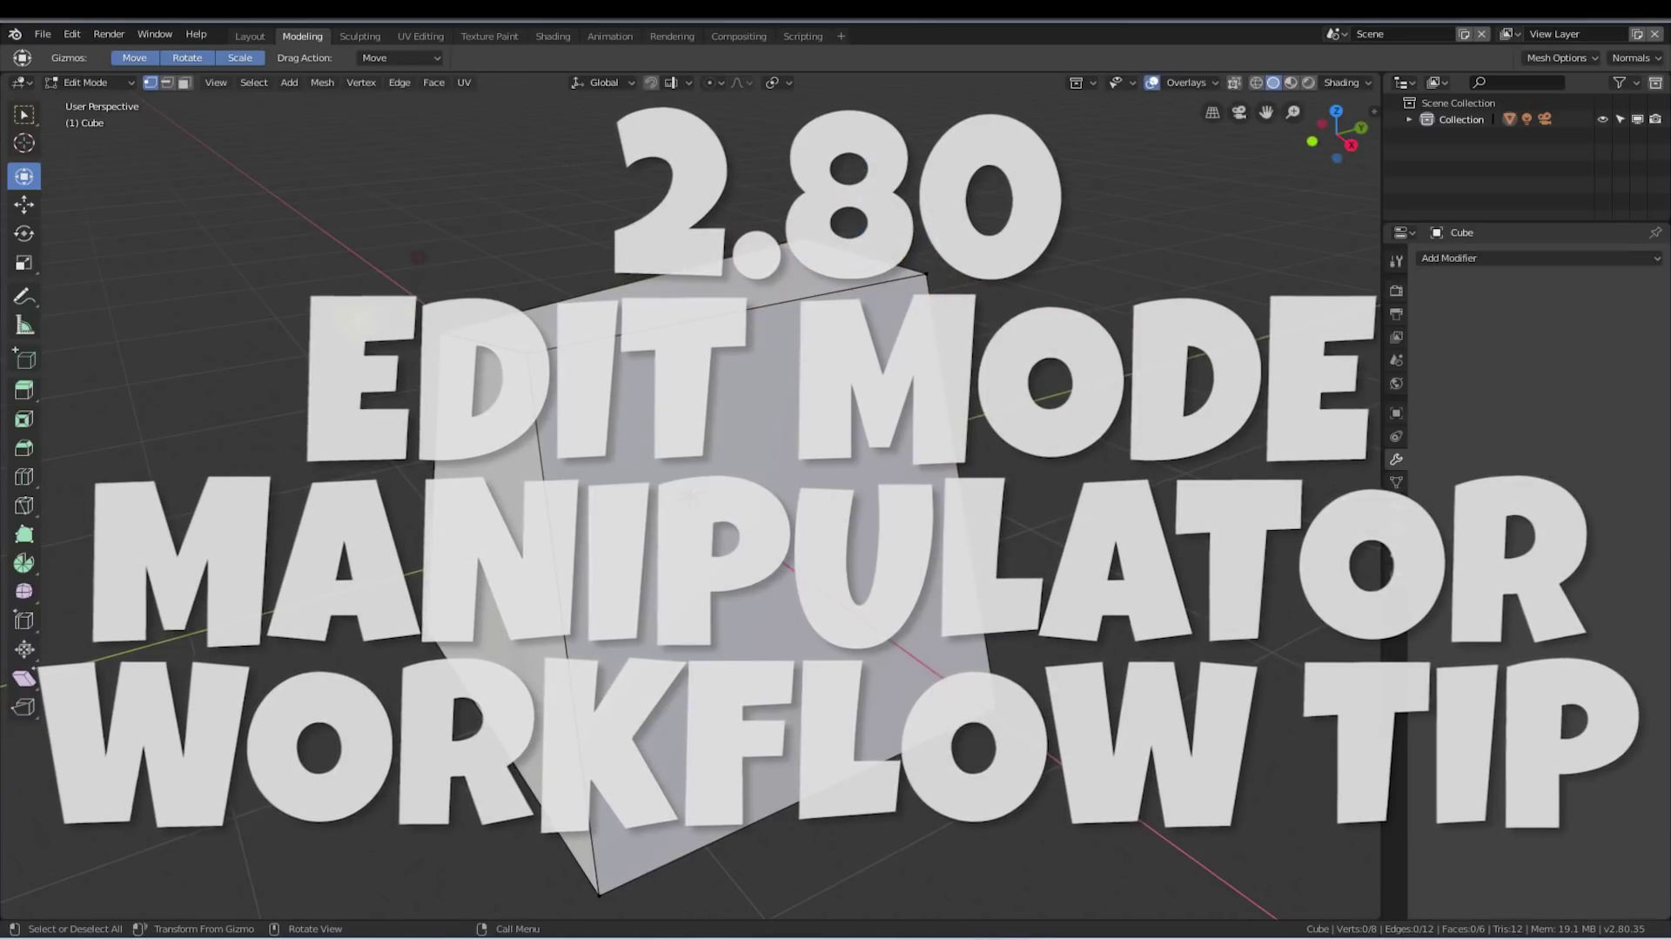
drag(578, 291, 681, 291)
click(746, 186)
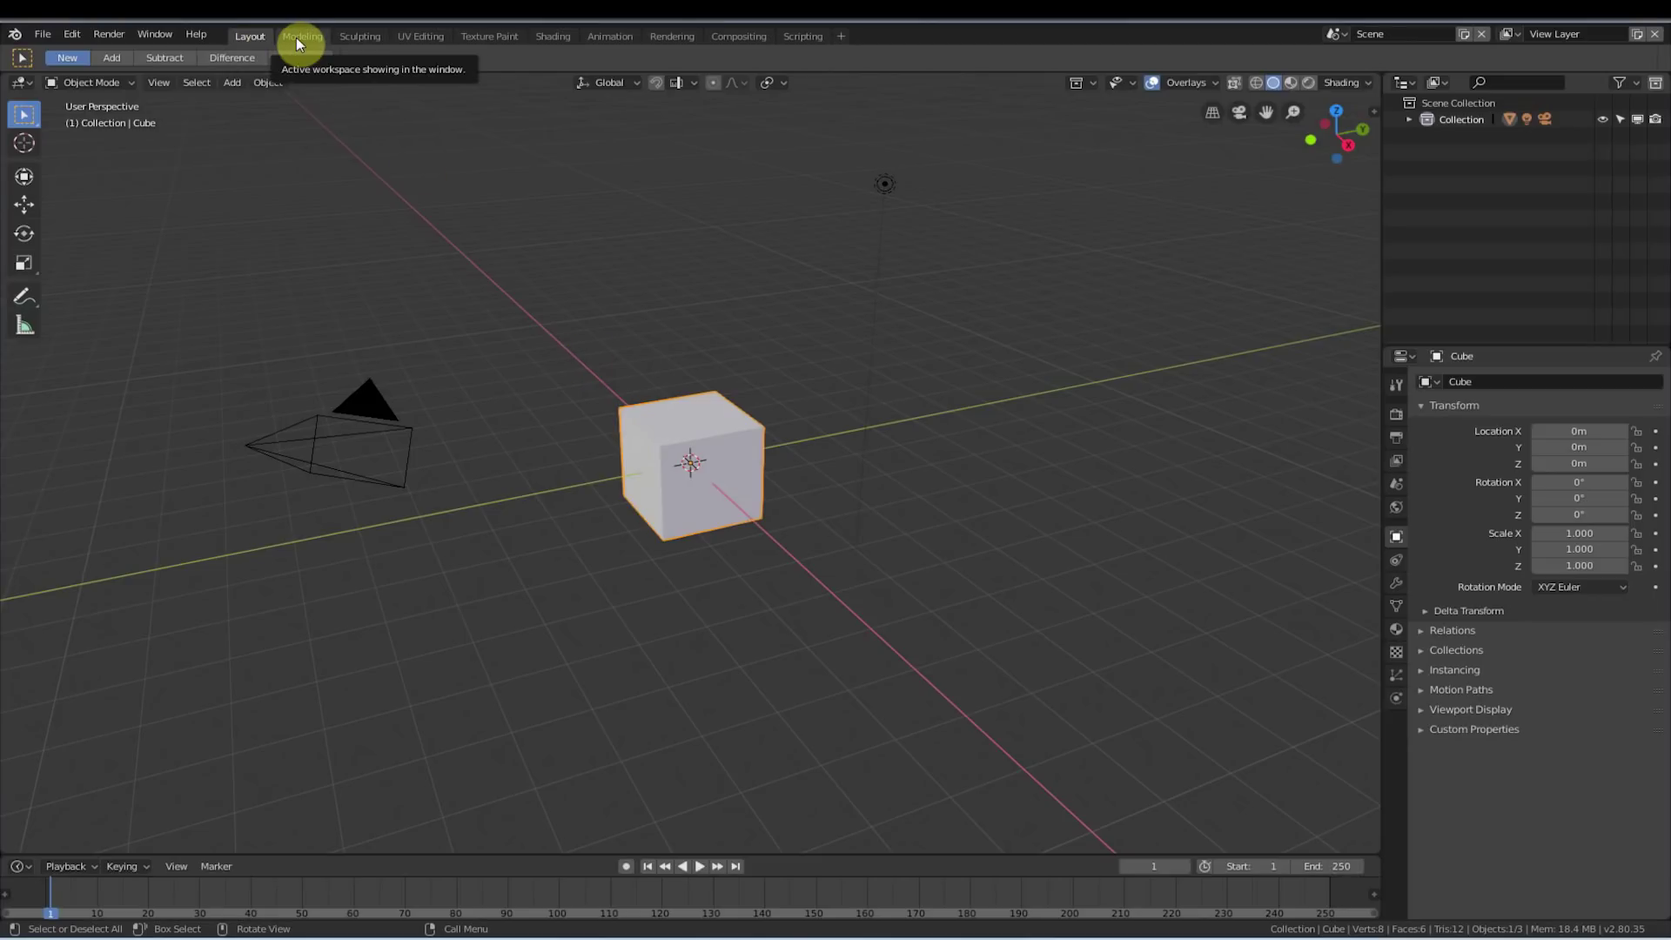
- Put the default cube into Edit Mode in the Modeling workspace and zoom in
key(Tab)
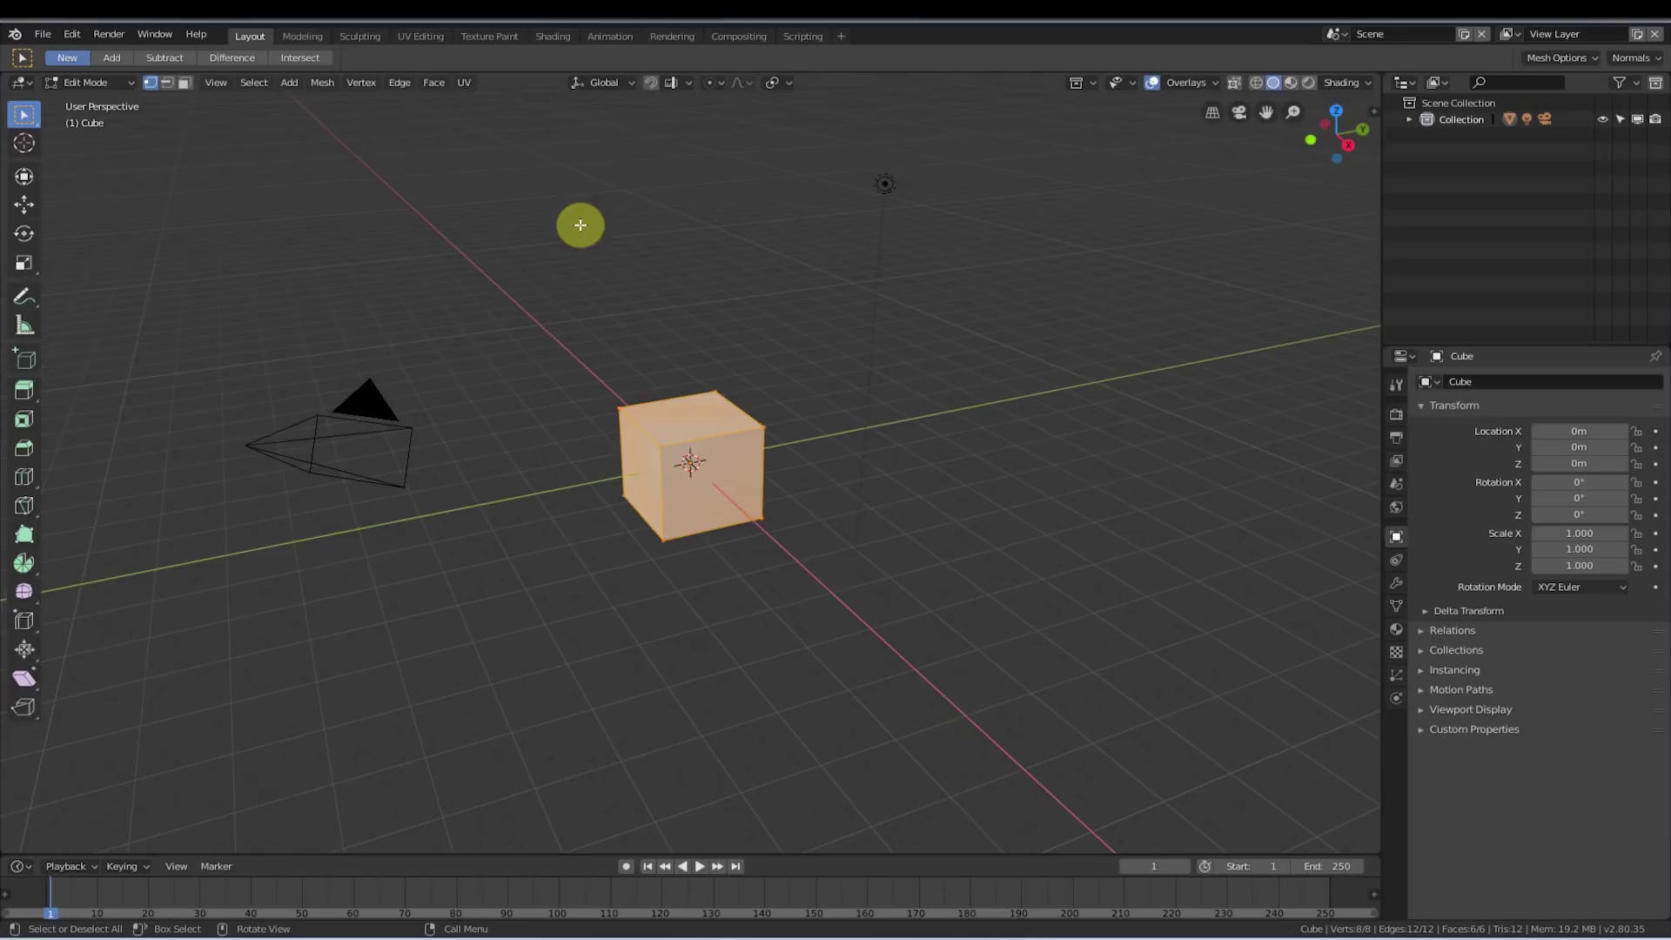
click(304, 37)
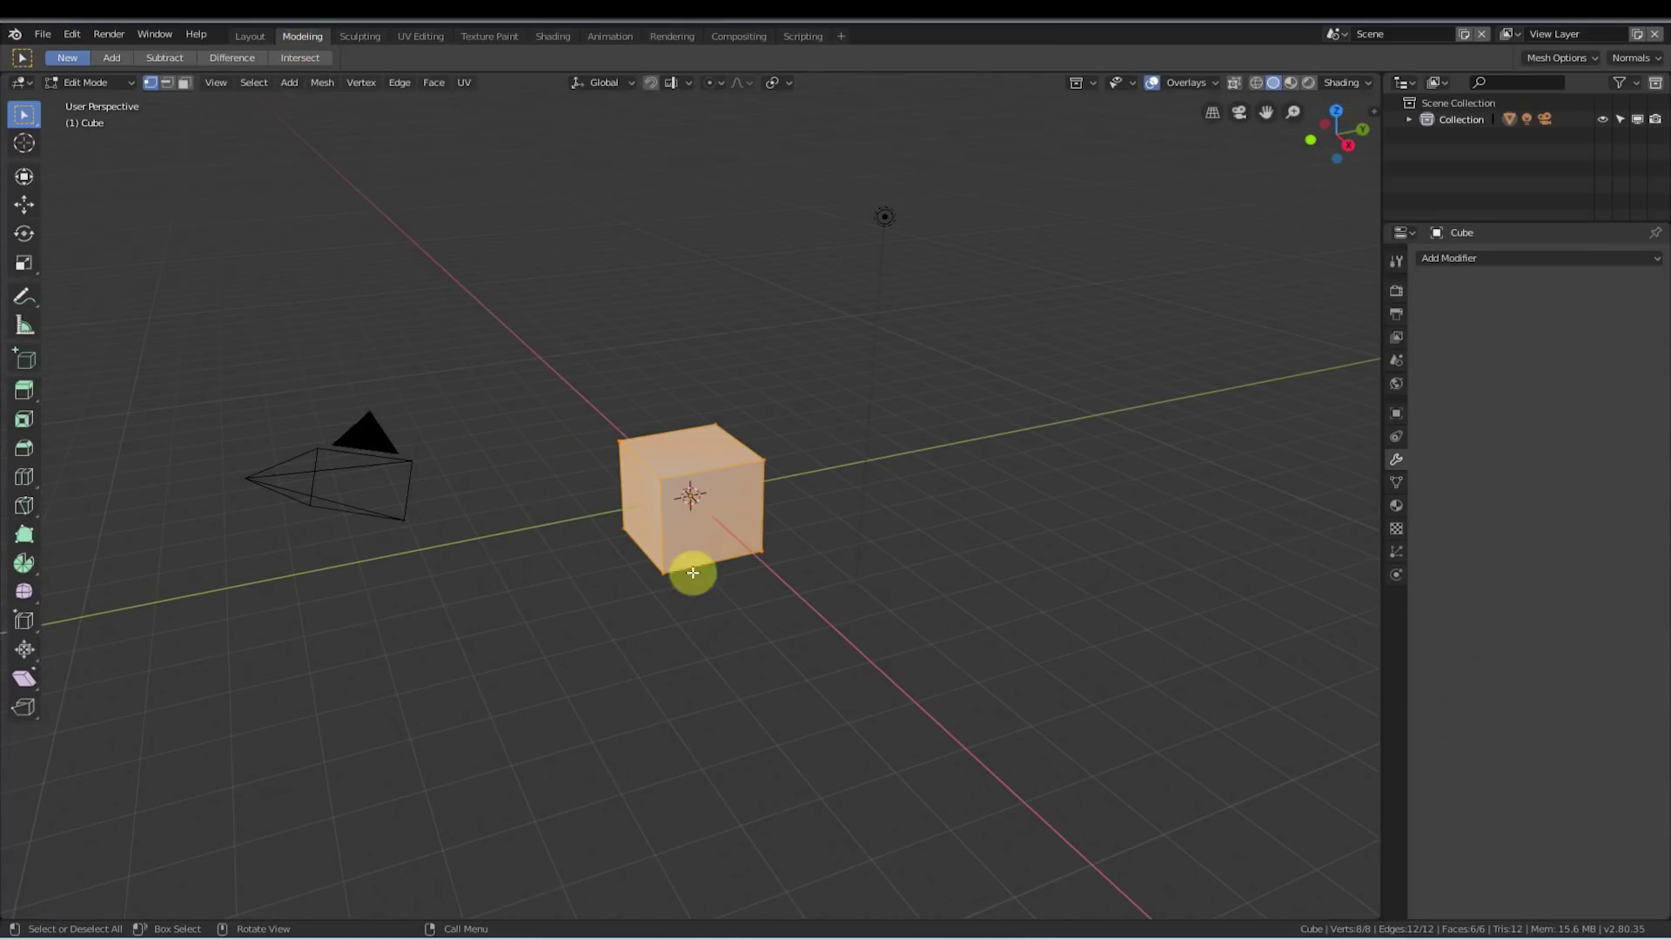
scroll(653, 534, up, 7)
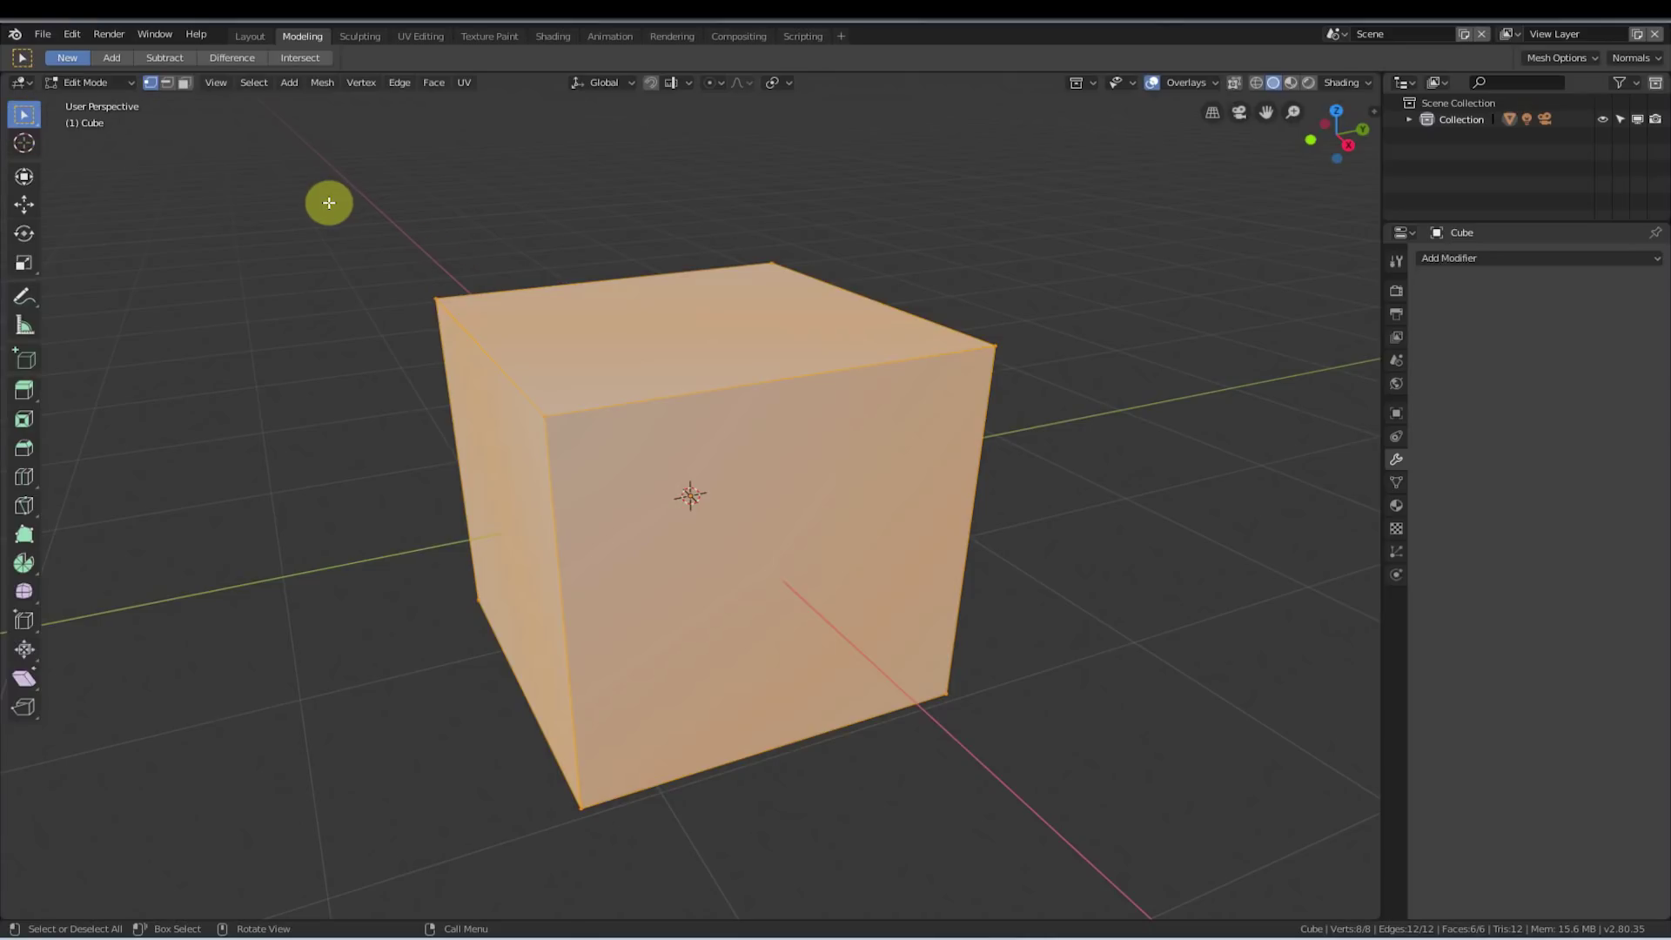
- Box-select cube vertices in vertex mode, from a single top corner up to the whole cube
drag(322, 171, 630, 441)
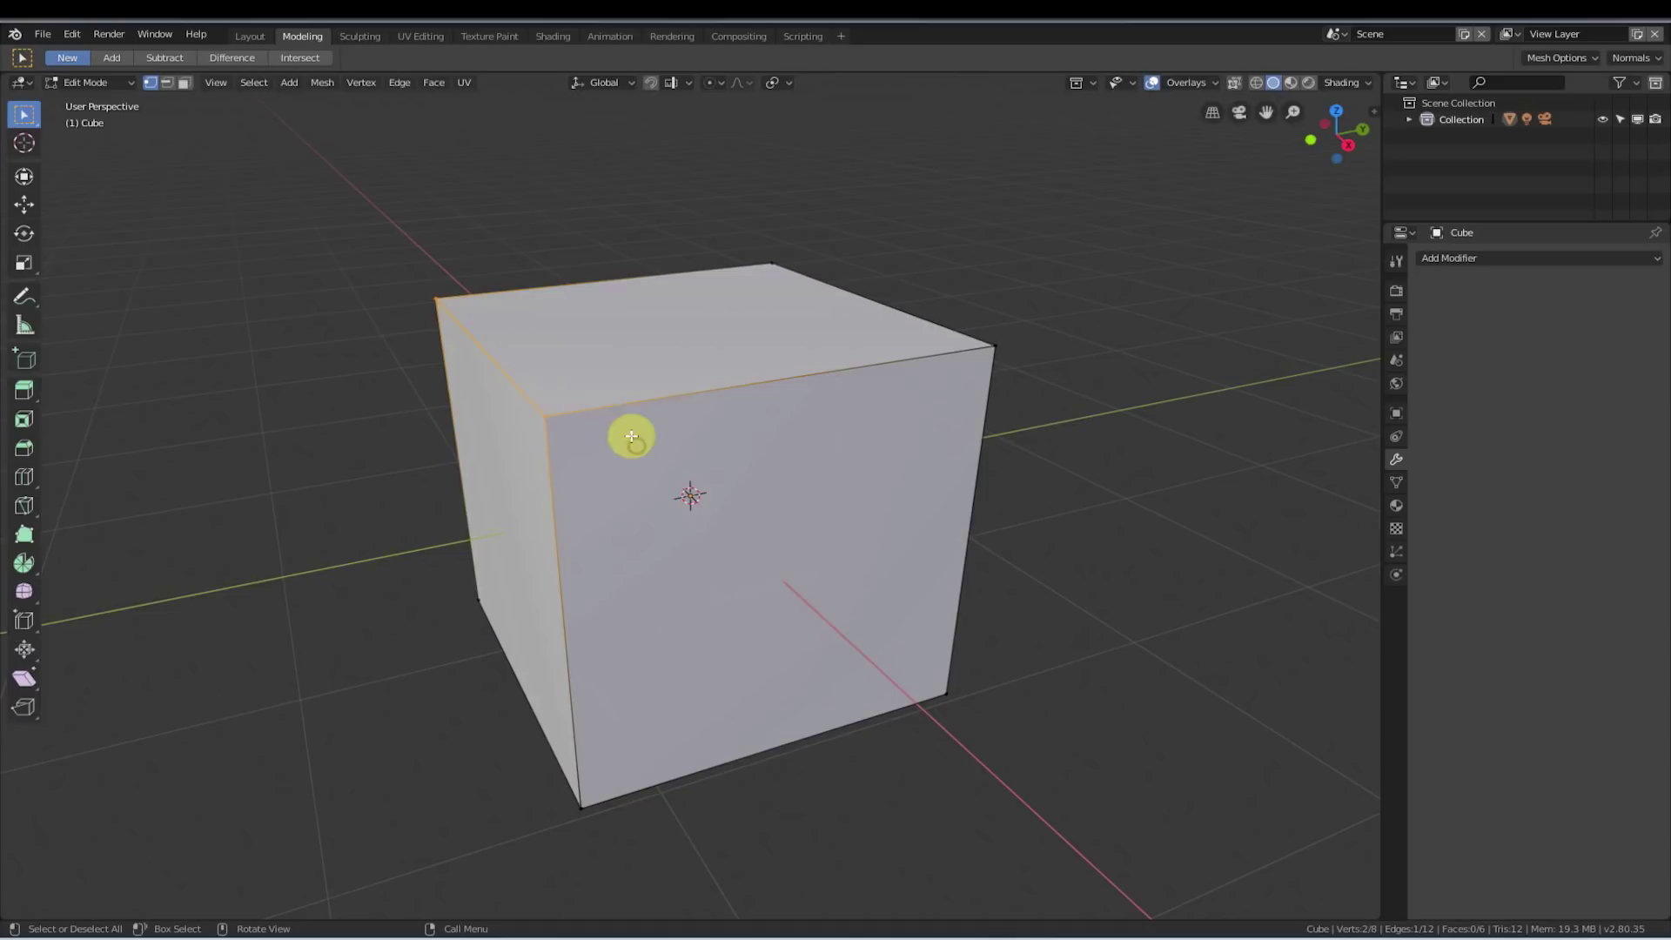
drag(557, 177, 834, 267)
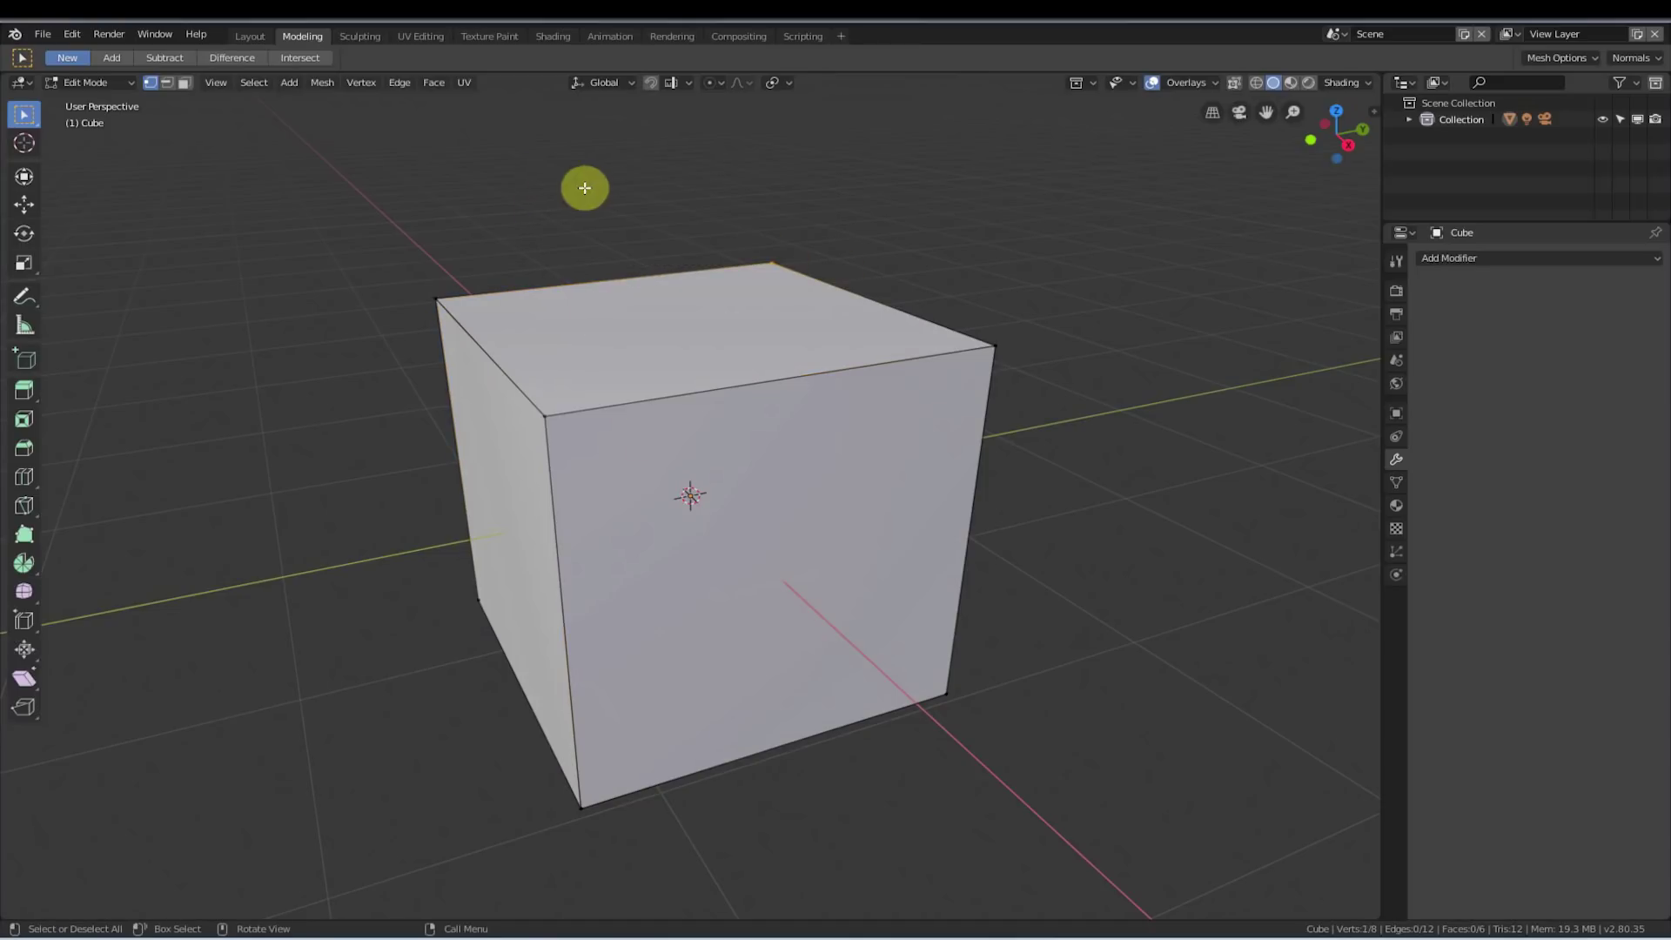
click(152, 84)
drag(721, 199, 1056, 421)
drag(302, 177, 1179, 783)
drag(696, 198, 873, 280)
- Box-select the three top back edges in edge mode, then the top and left faces in face mode
click(168, 81)
drag(619, 155, 932, 328)
click(185, 82)
drag(314, 244, 471, 359)
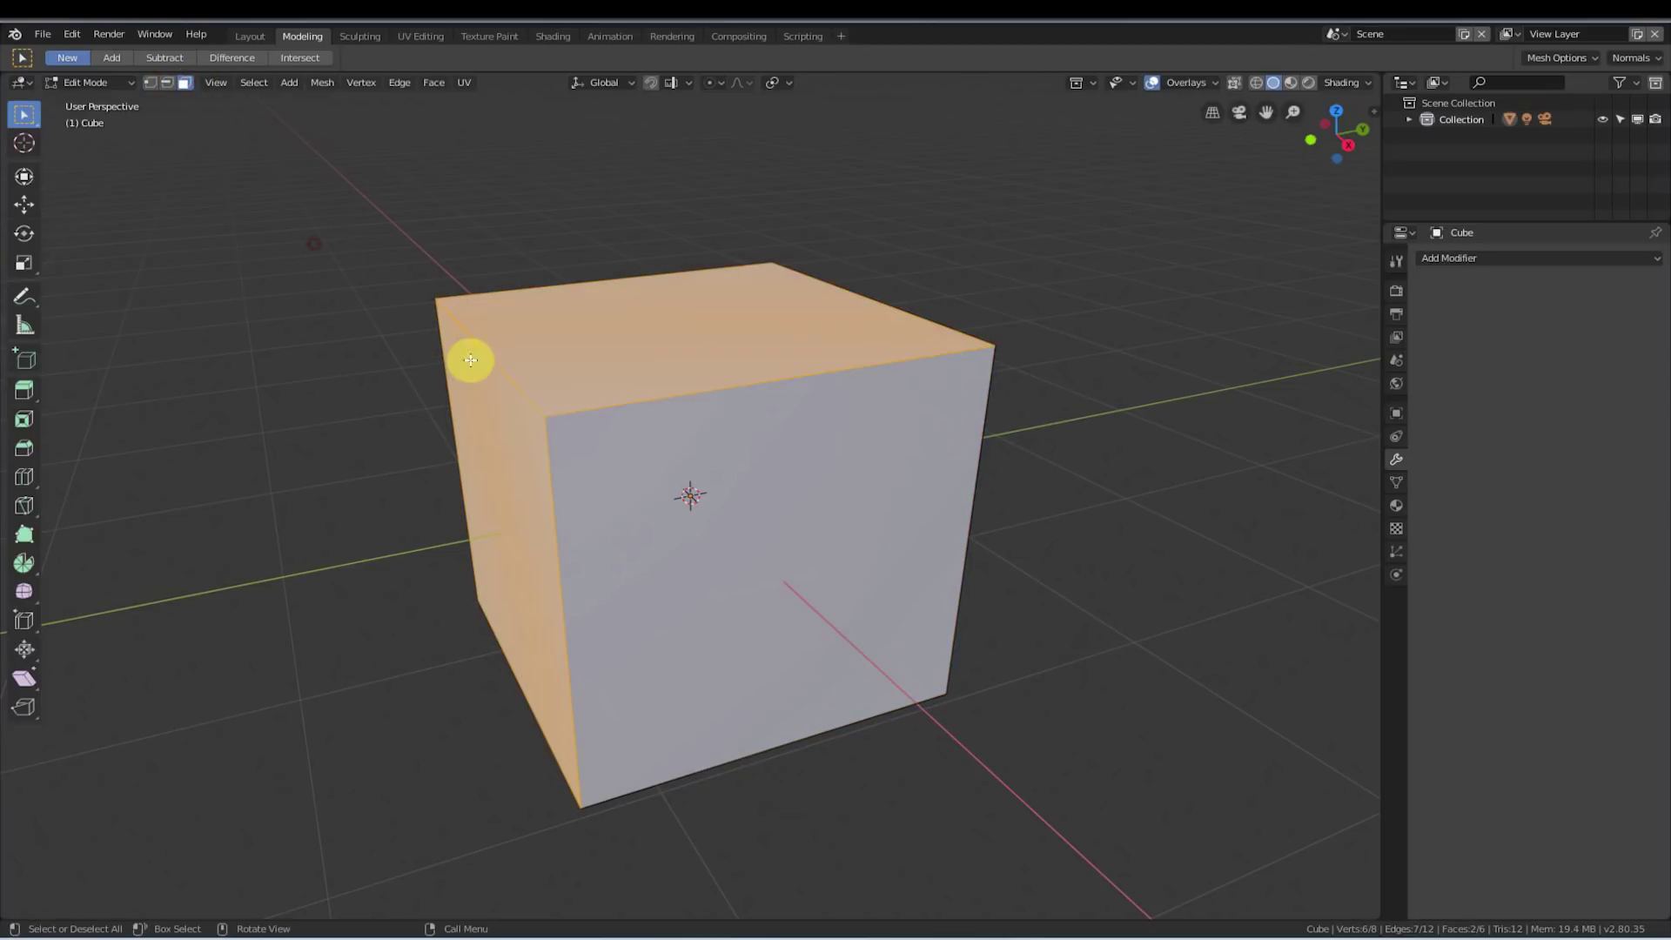
- Return to vertex select mode and box-select only the cube's top-left edge
click(151, 84)
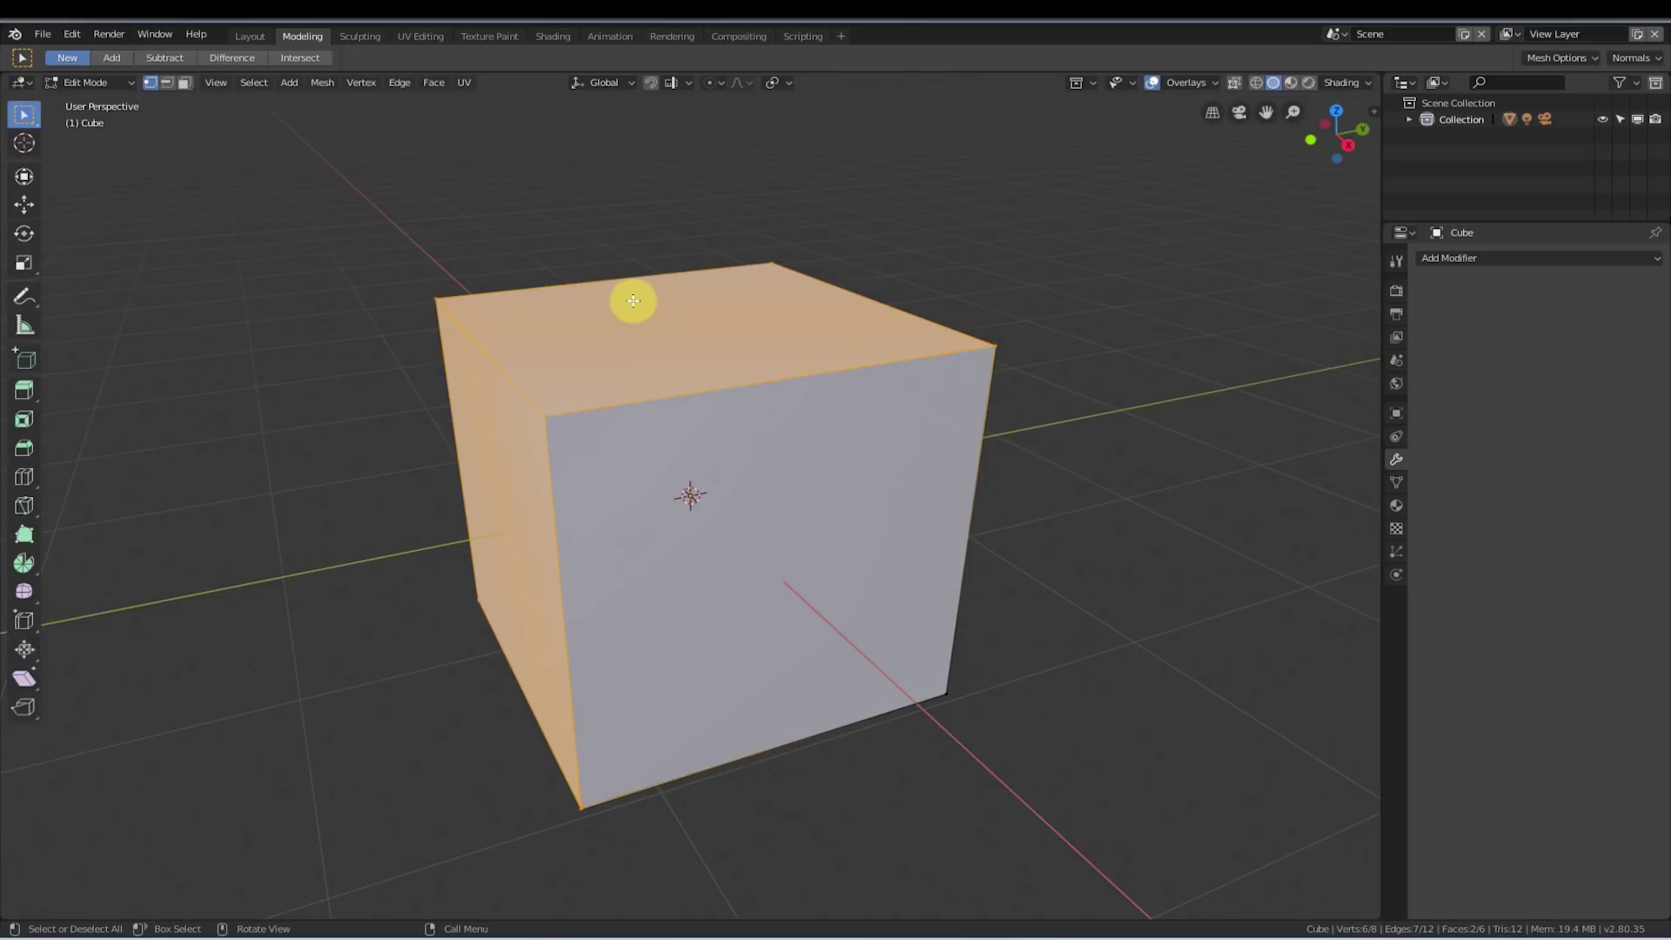
drag(358, 233, 595, 435)
drag(392, 256, 598, 462)
- Move the cube's top-left edge slightly inward, reselecting it between the two moves
key(g)
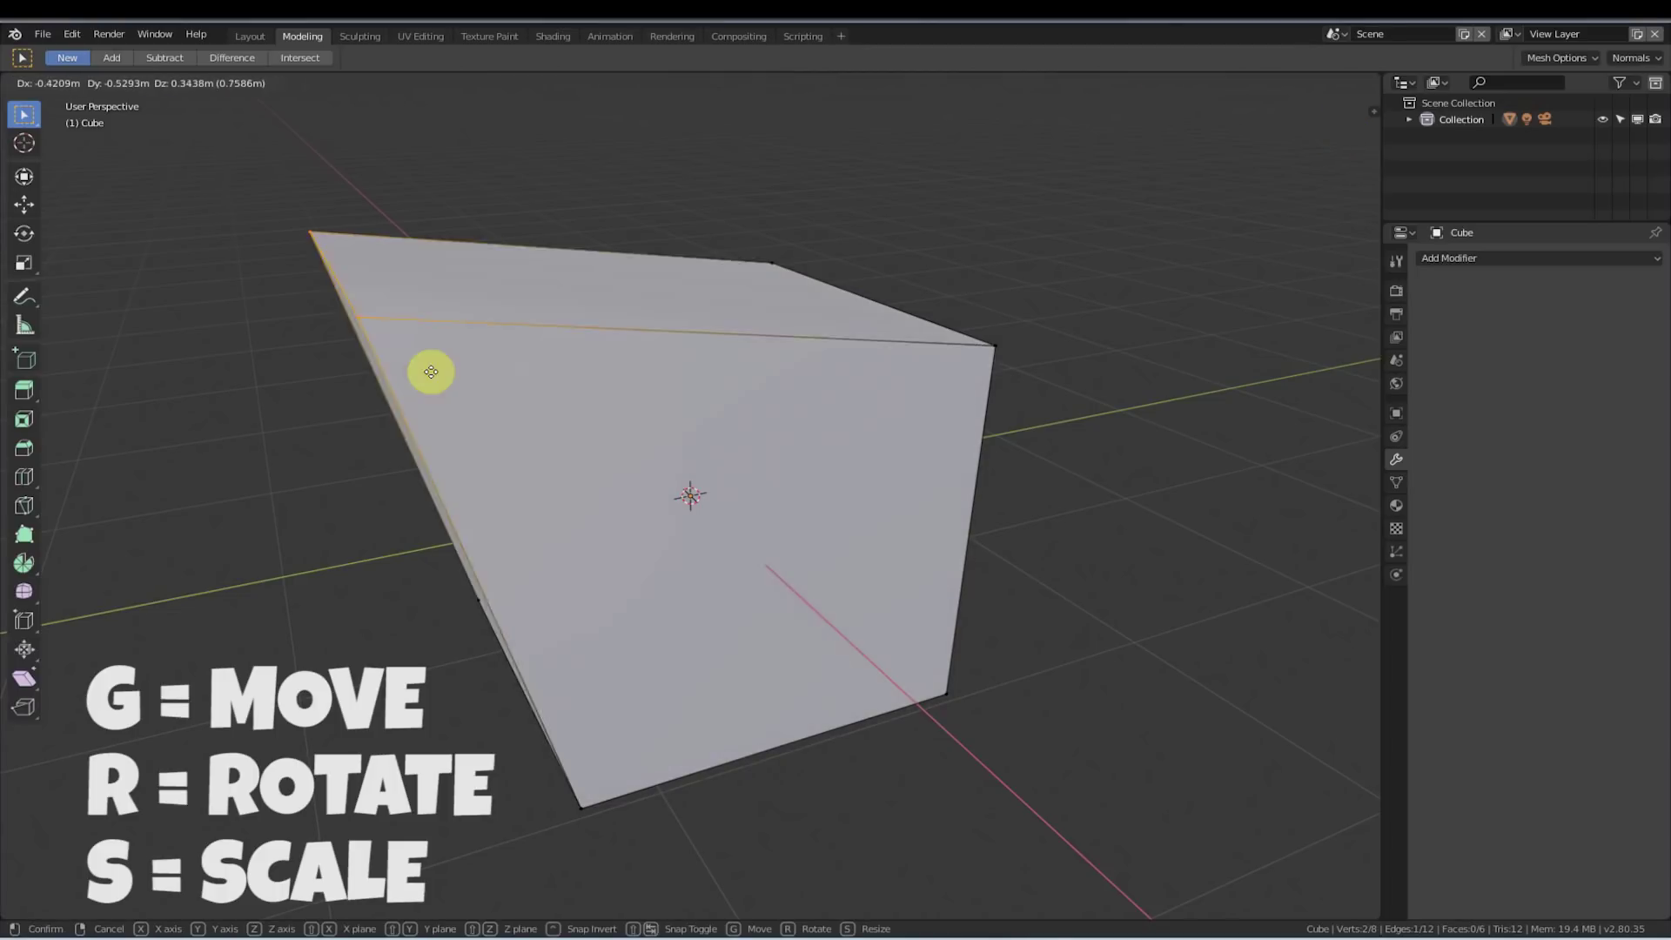
click(615, 471)
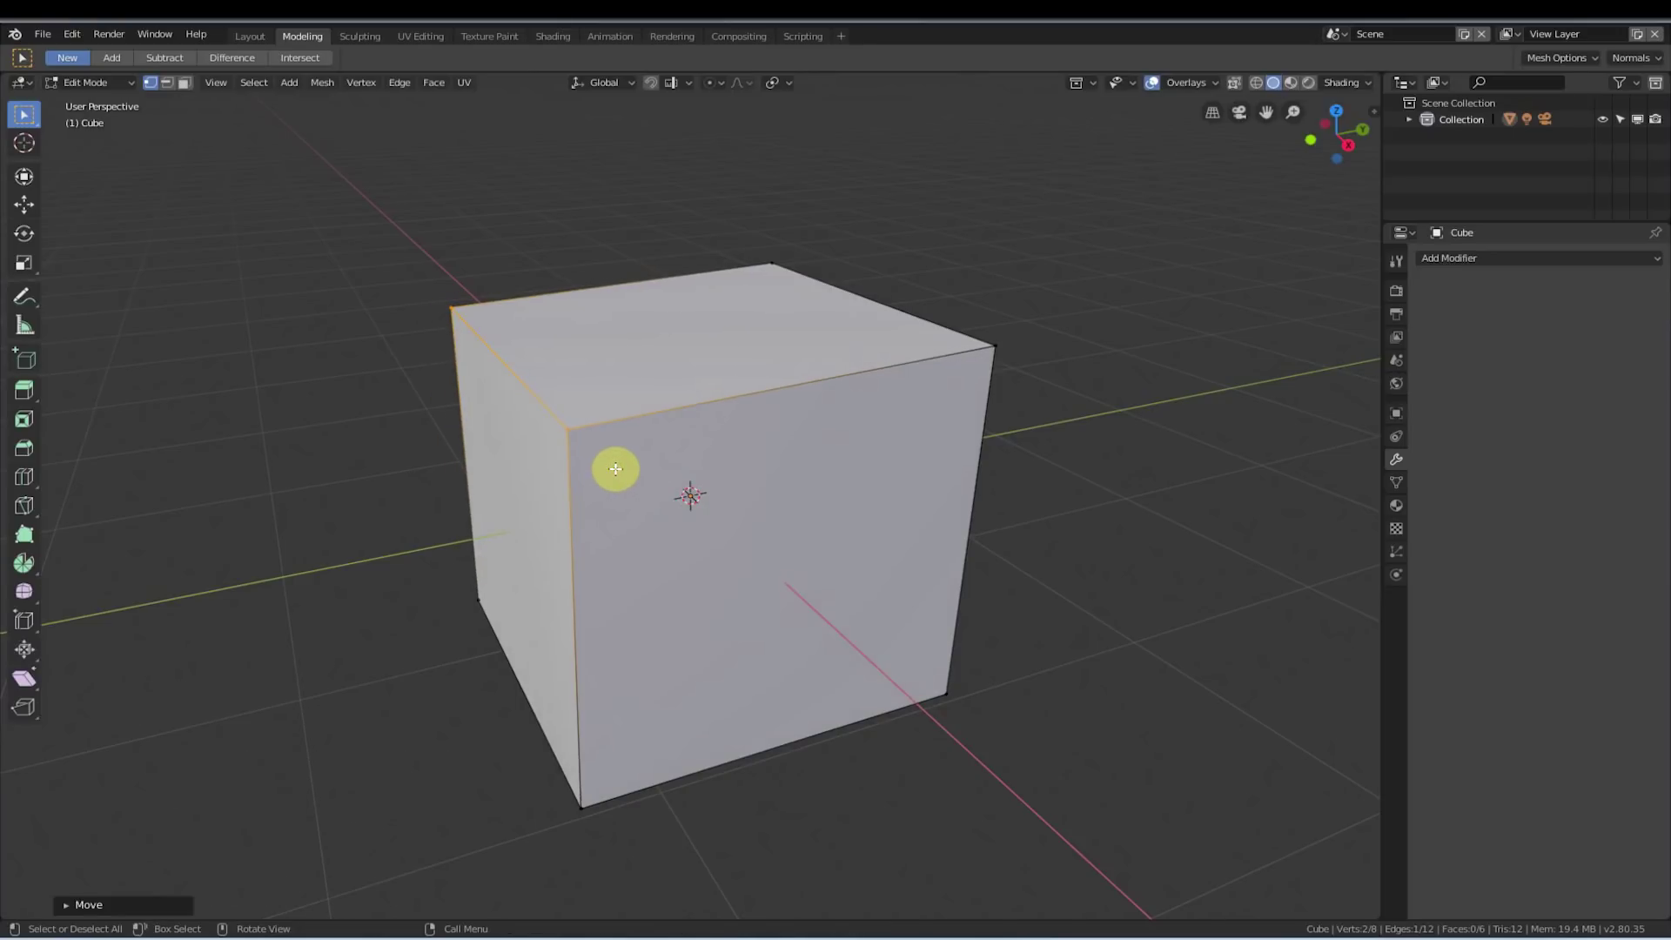
drag(497, 403, 636, 350)
key(g)
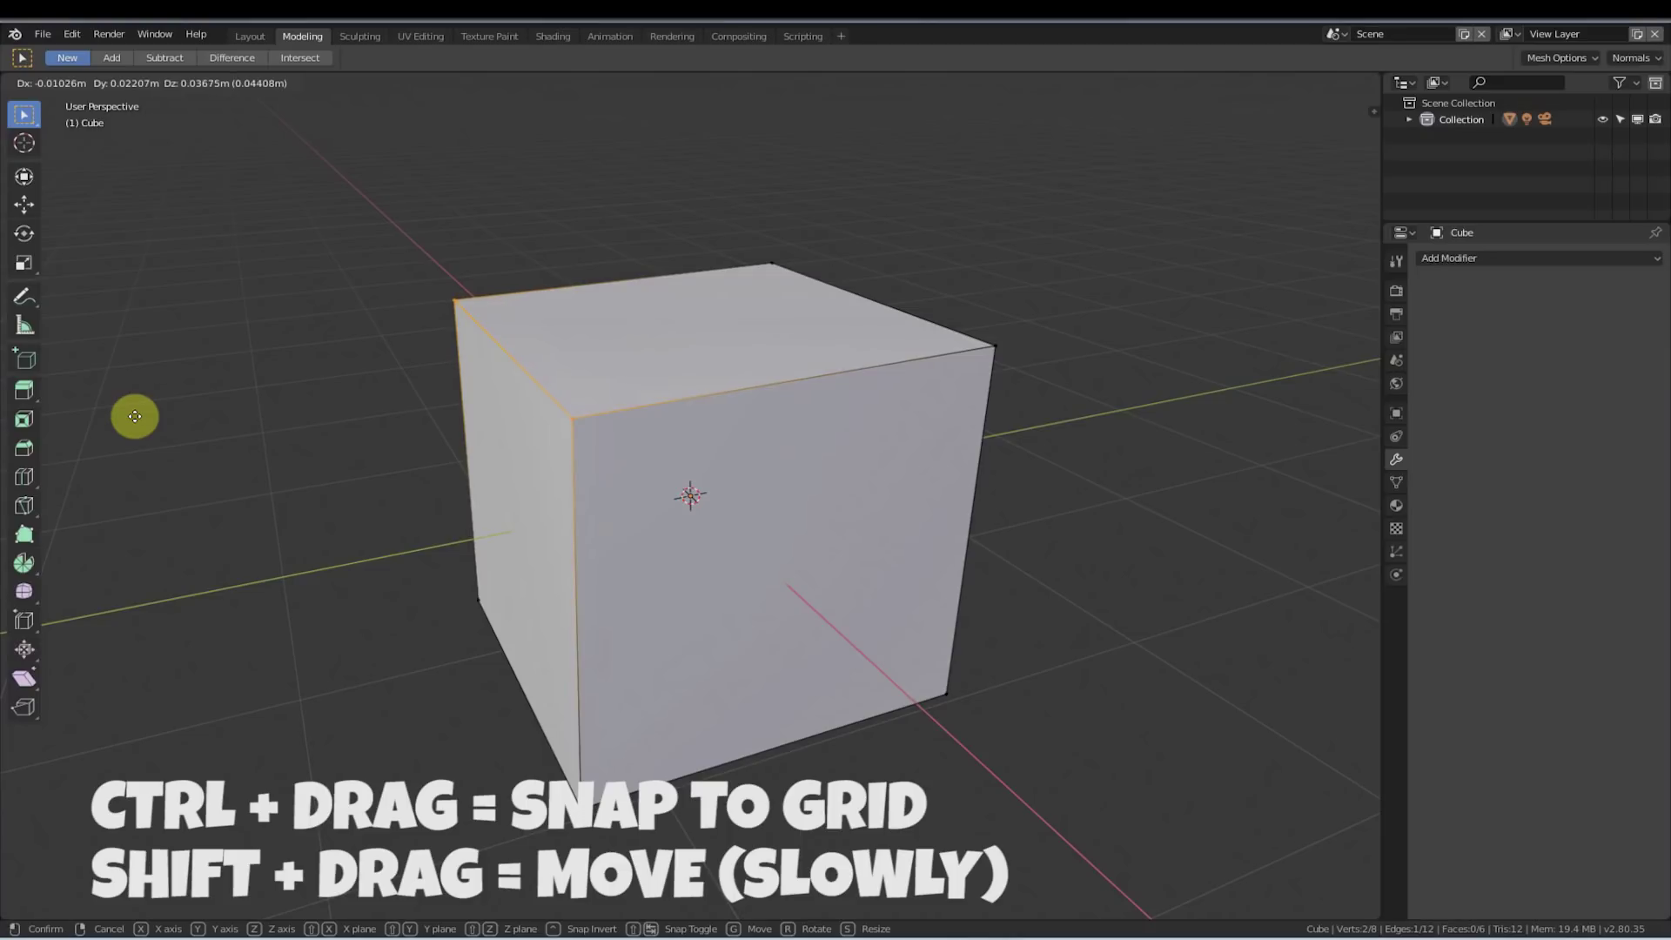
click(176, 408)
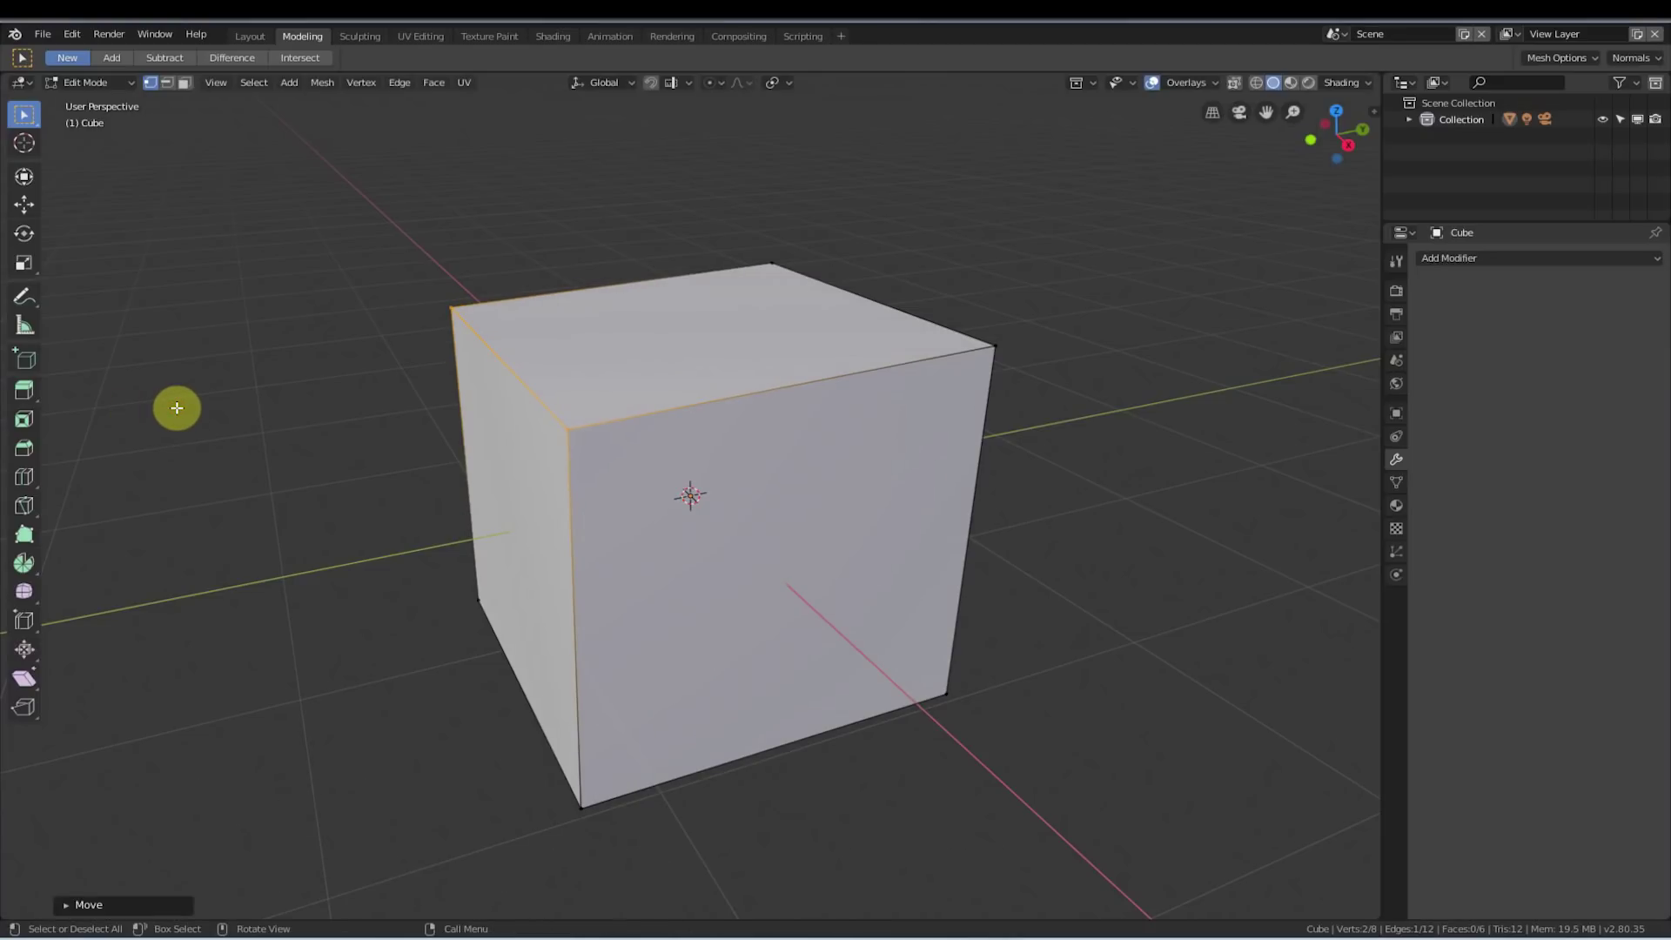
- Try rotating the edge and undo it, then scale the edge down slightly
key(r)
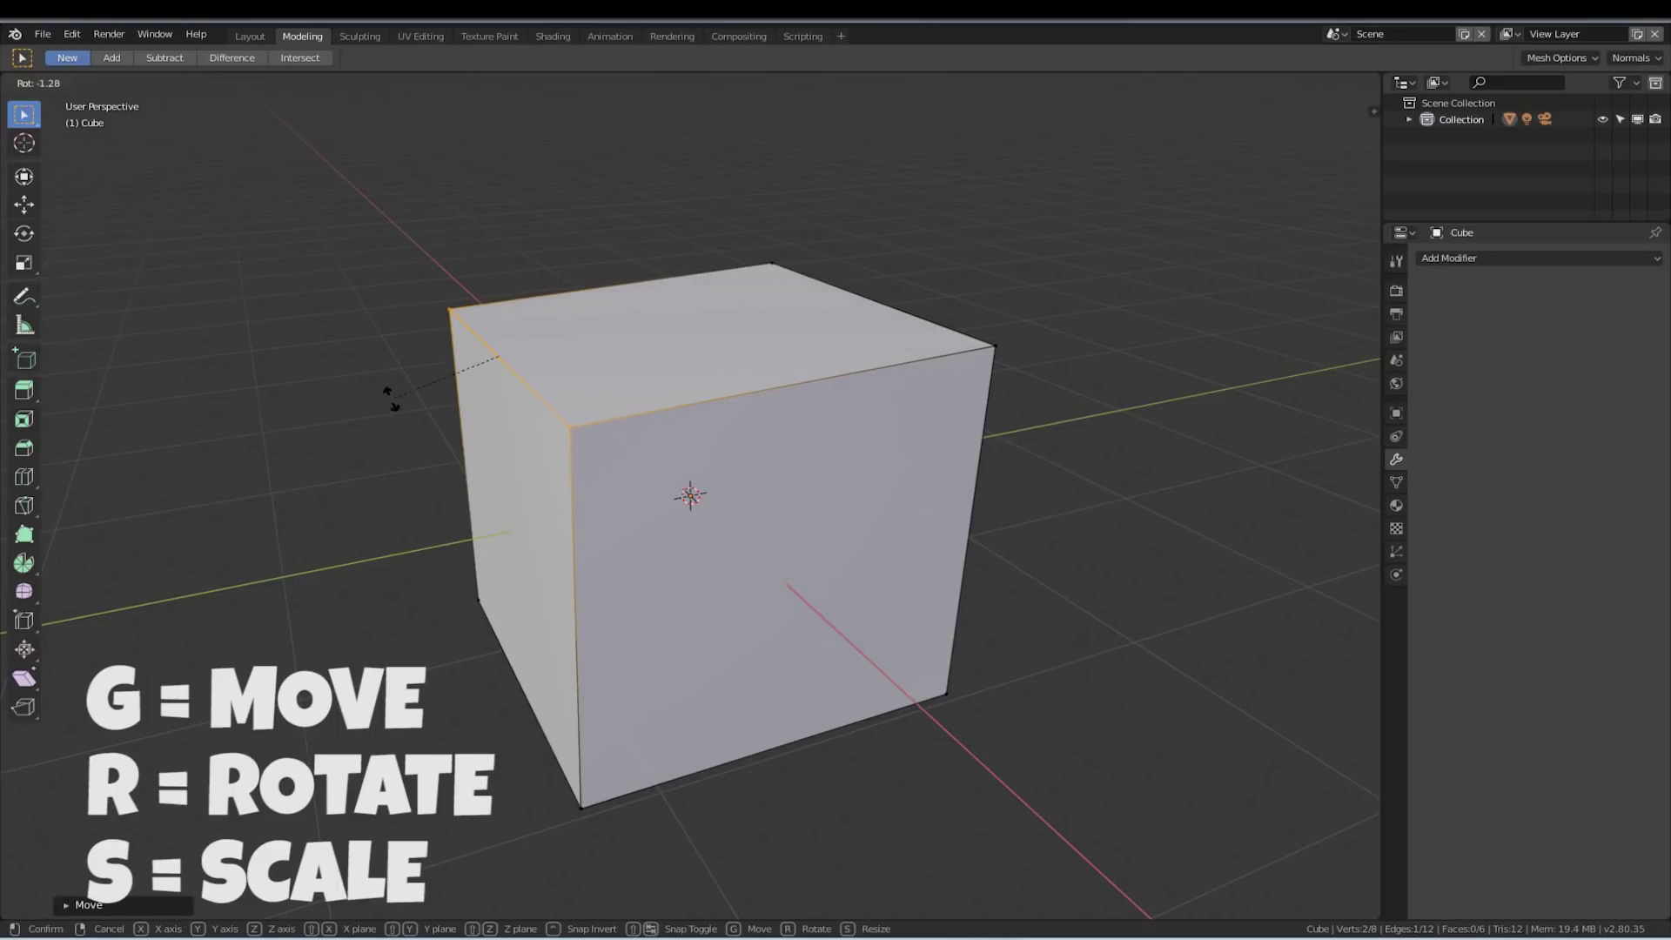
click(465, 397)
key(ctrl+z)
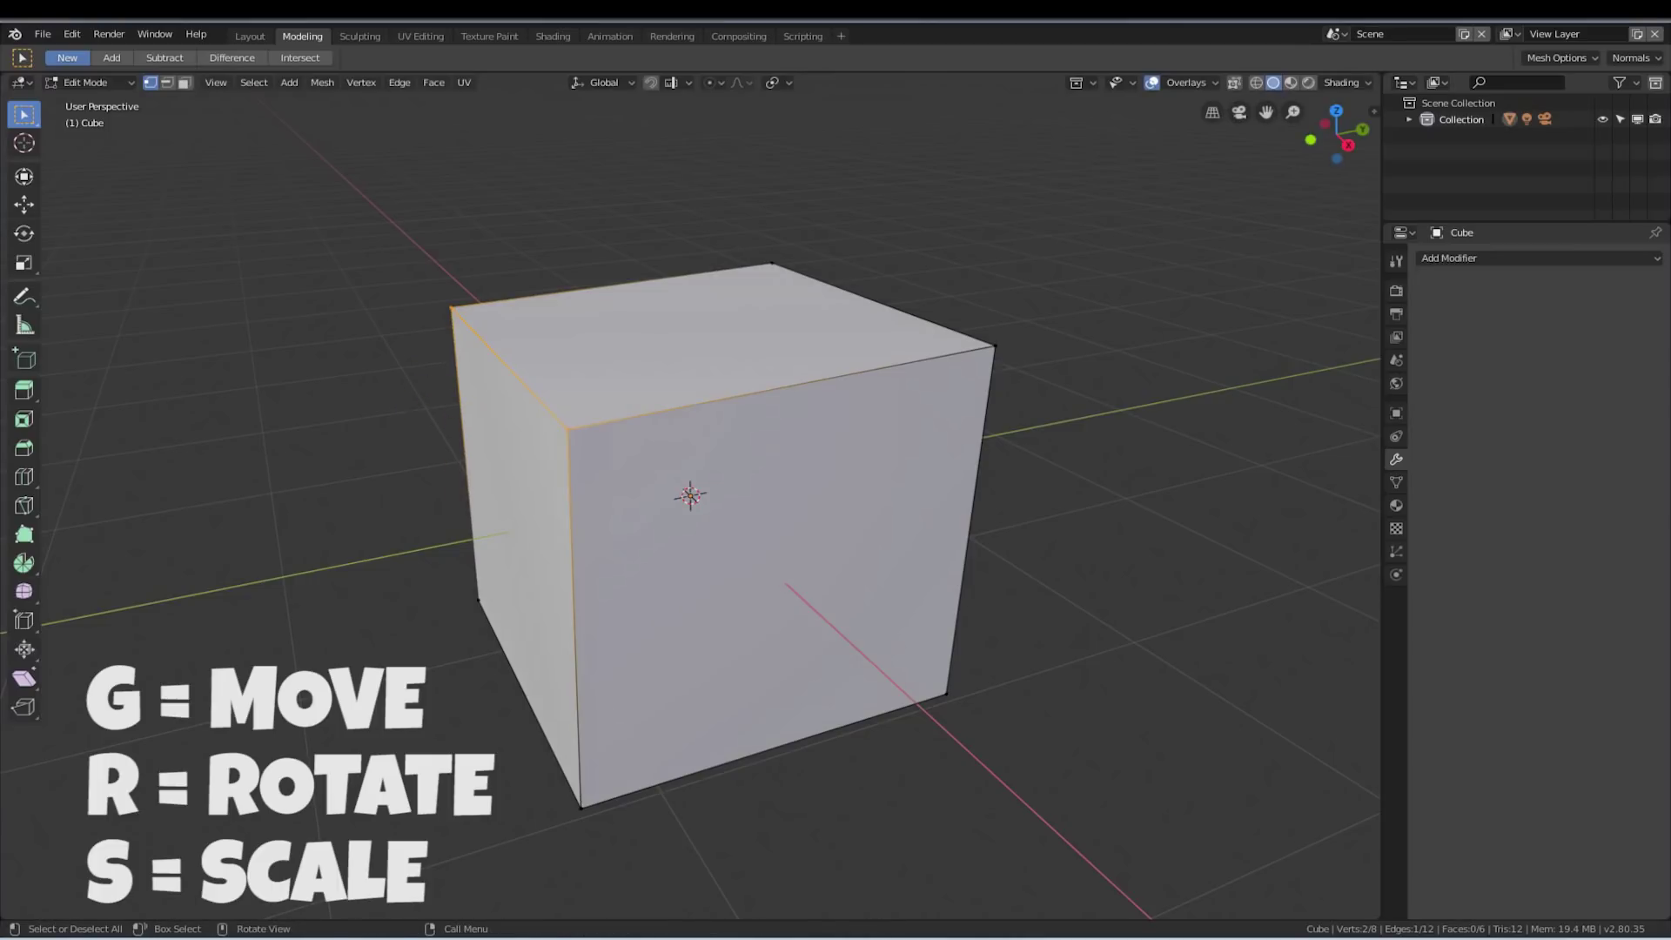
key(s)
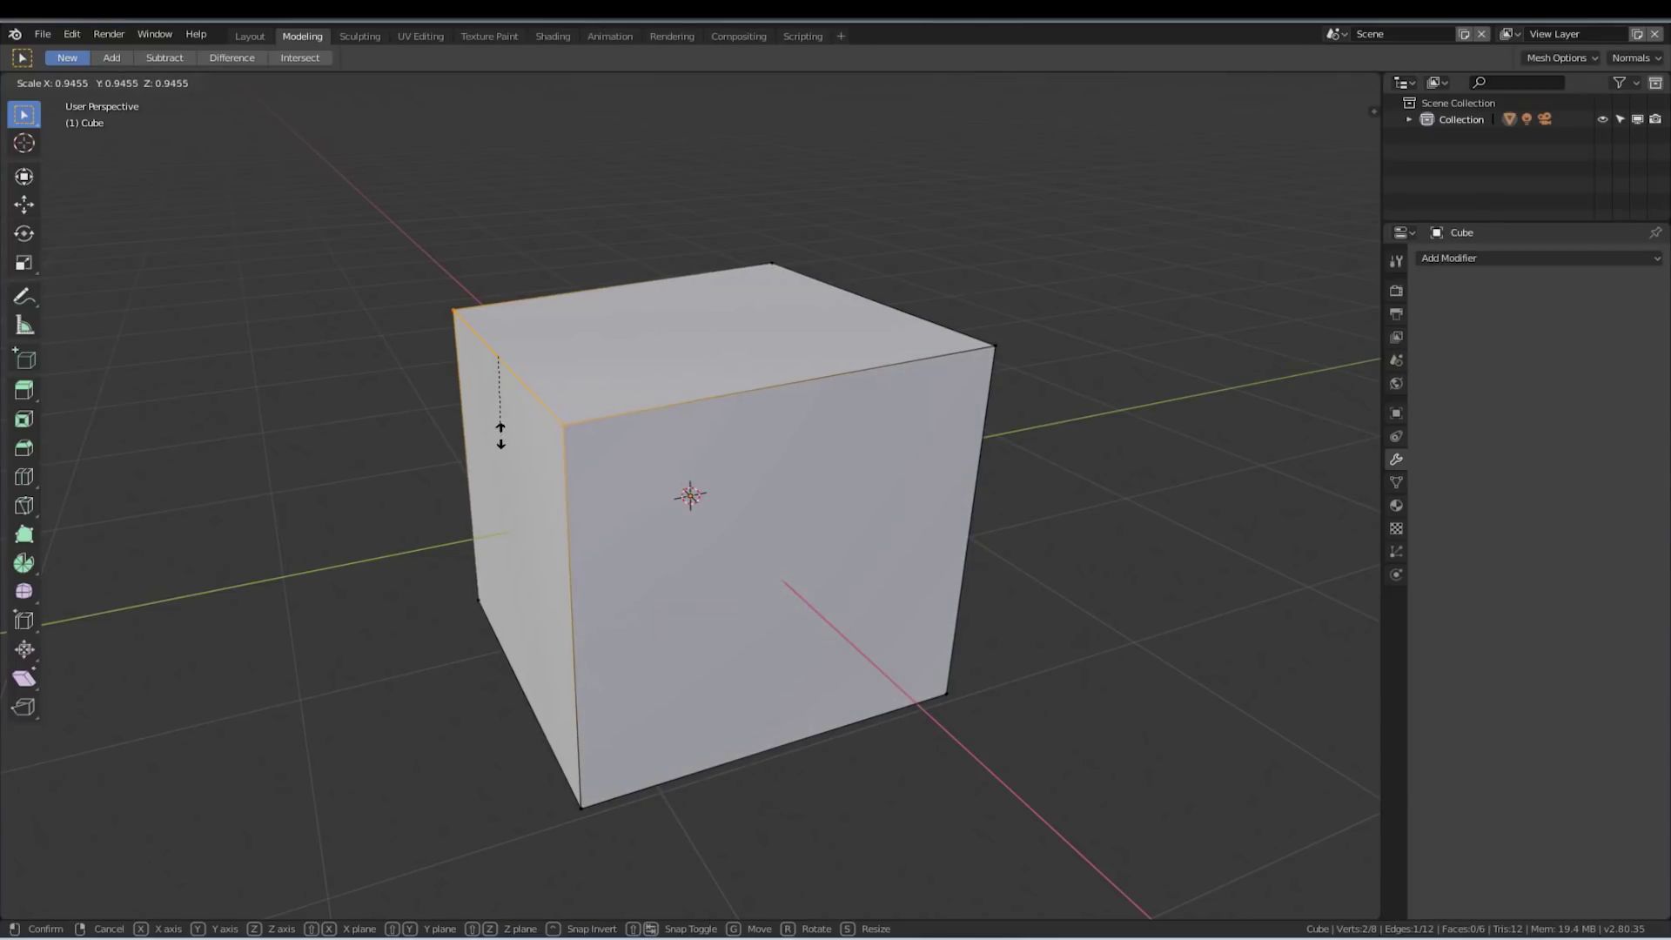
click(500, 430)
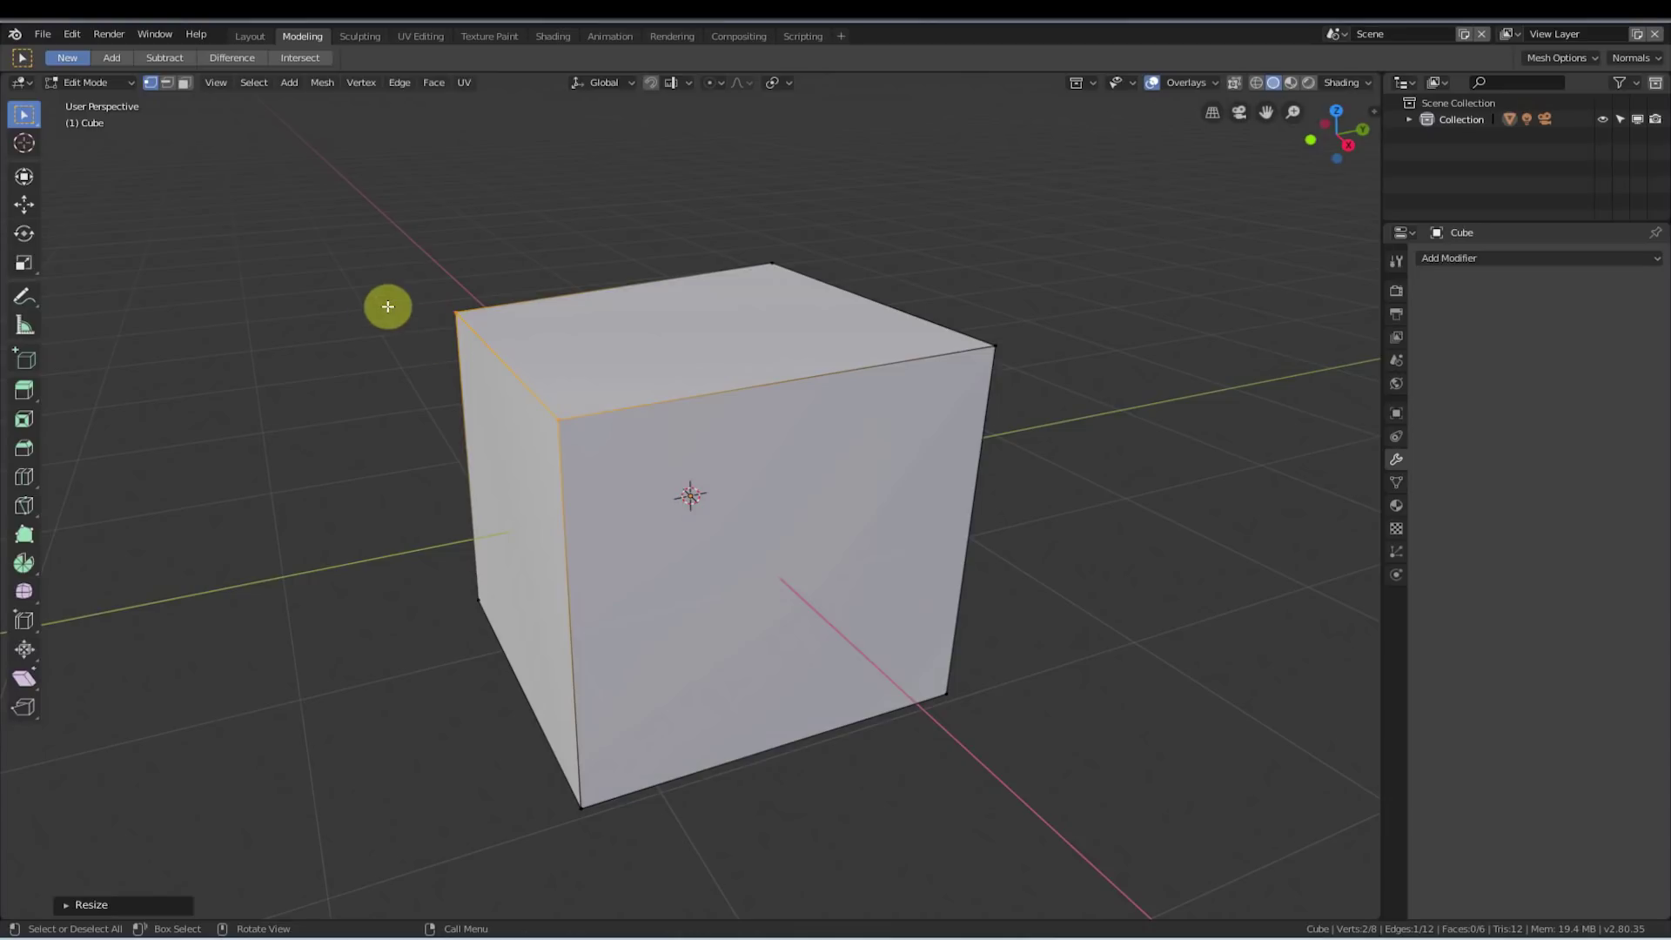
- With the Transform tool gizmo, move the top-left edge, rotate it slightly, and shift it along Z
click(25, 179)
drag(505, 351, 648, 430)
scroll(647, 430, up, 3)
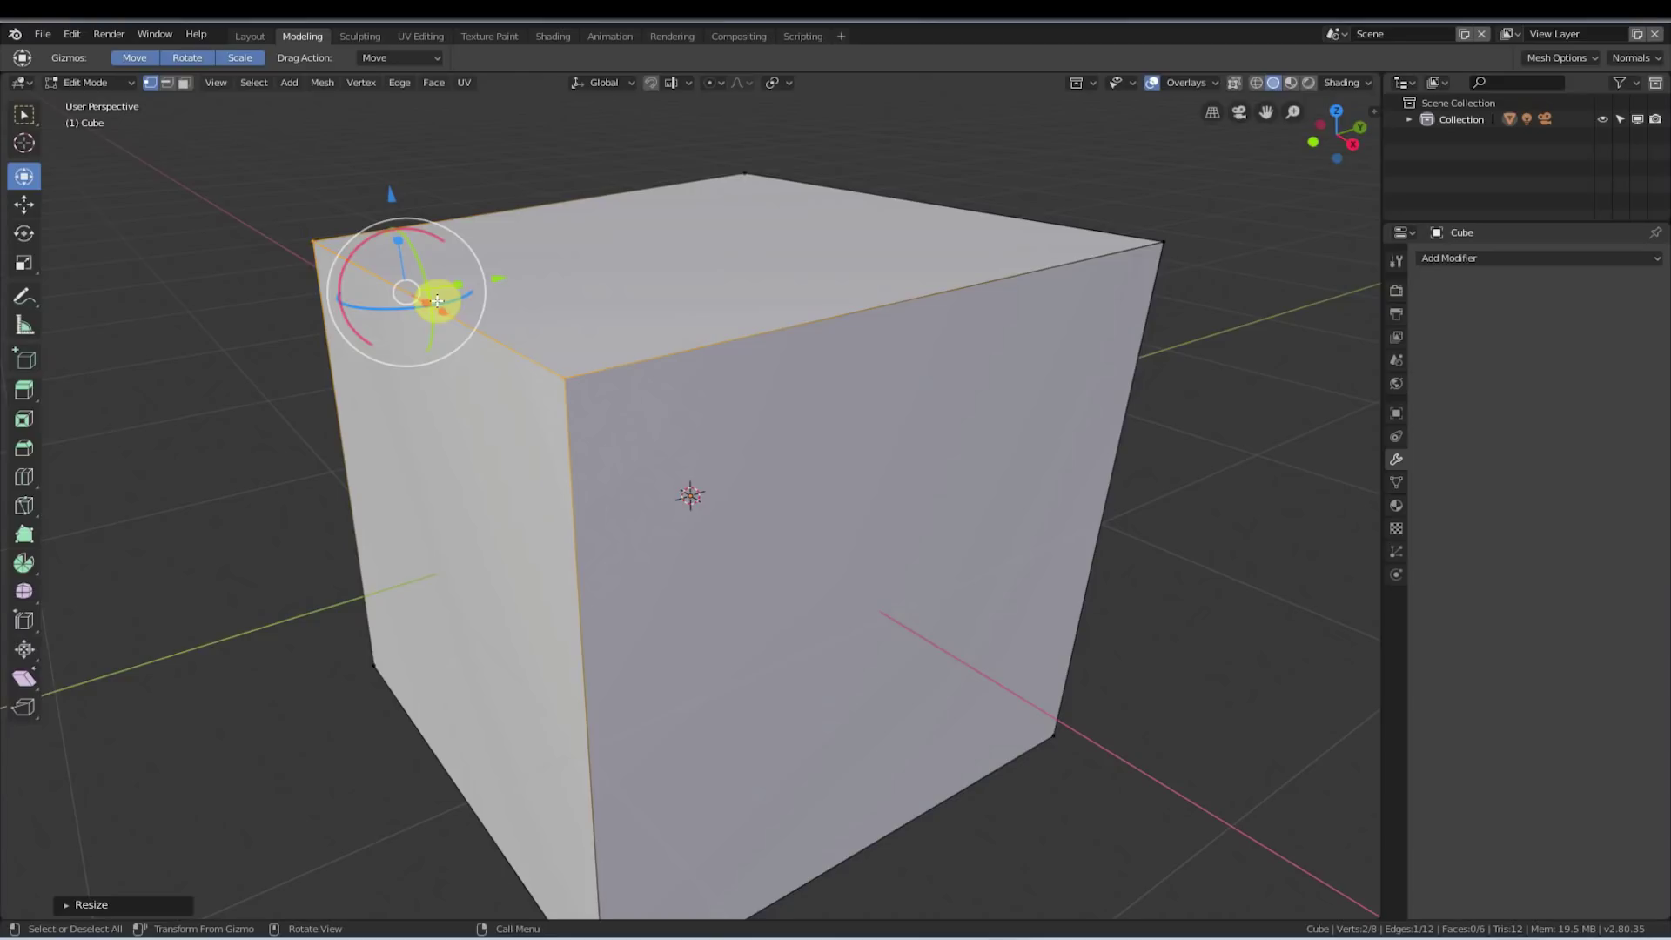
mouse_move(429, 299)
mouse_down()
mouse_move(410, 291)
mouse_move(446, 293)
mouse_up()
drag(422, 202, 488, 295)
- Orbit around the cube and scale the selected top edge slightly
middle_drag(460, 315, 576, 349)
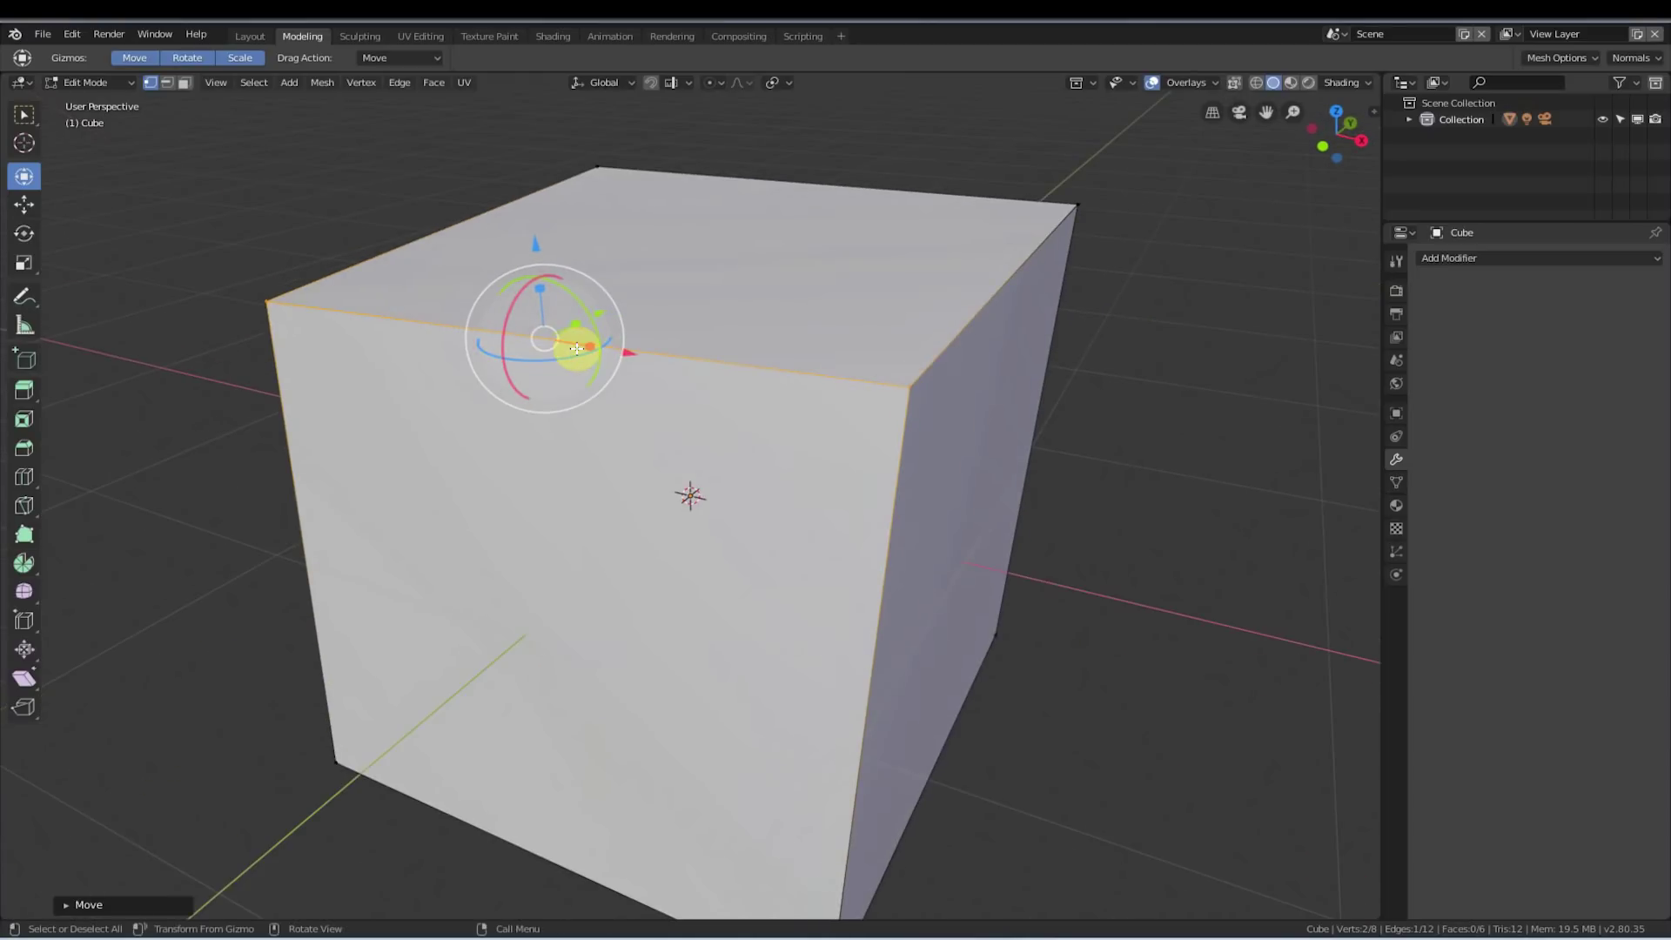
key(s)
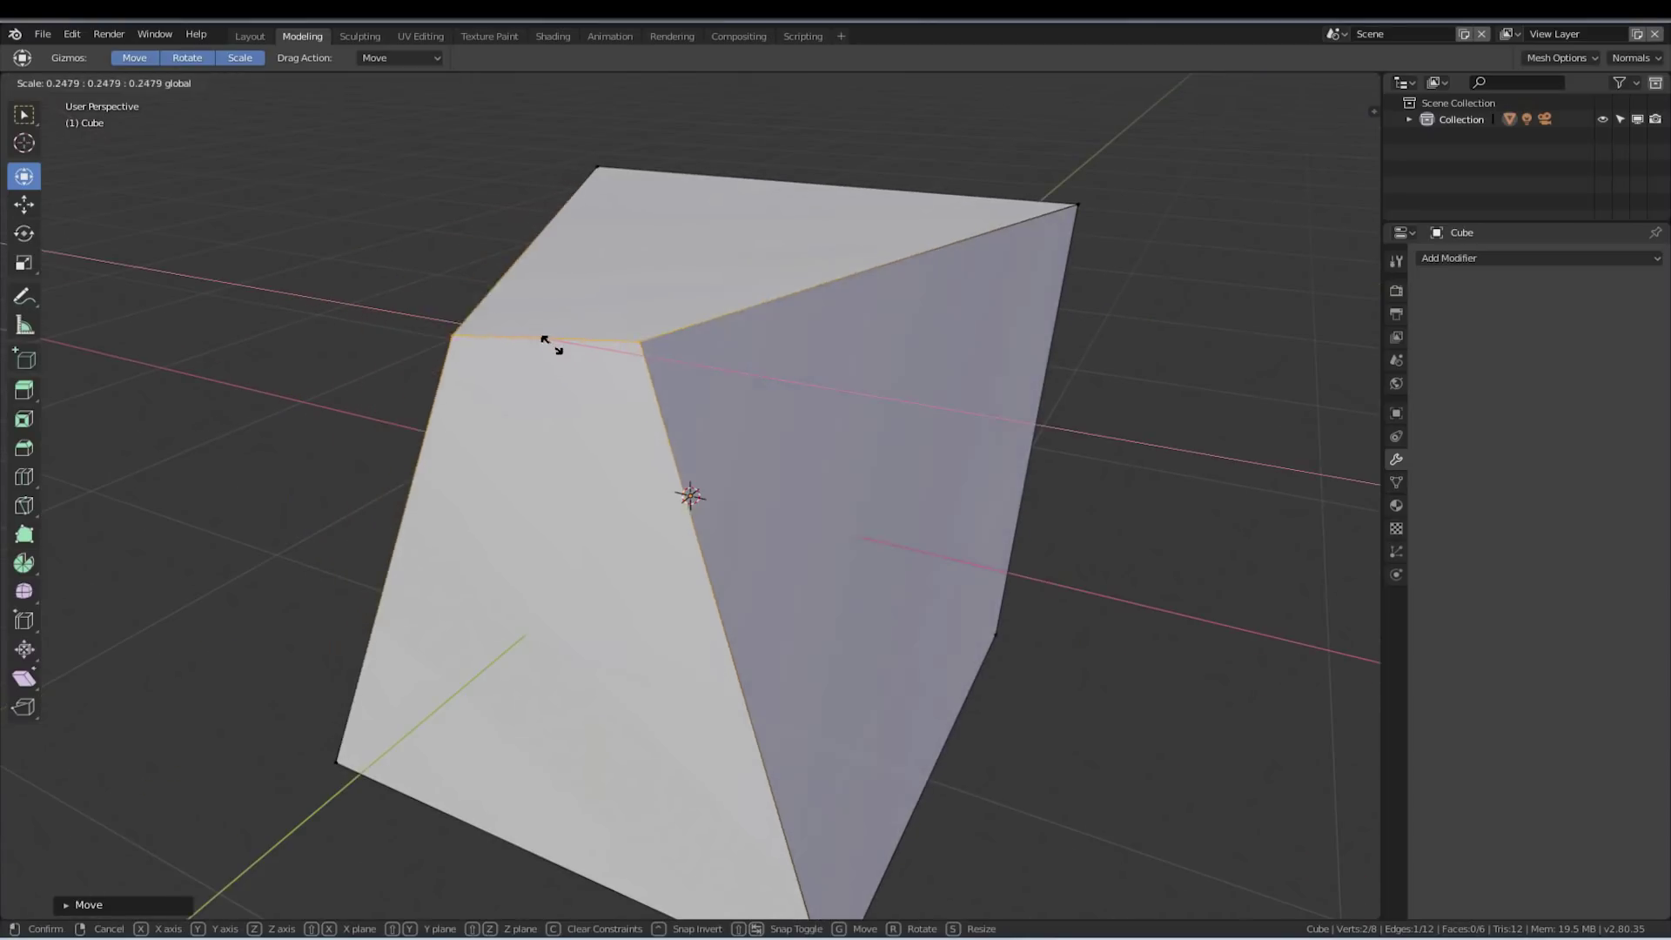
click(653, 403)
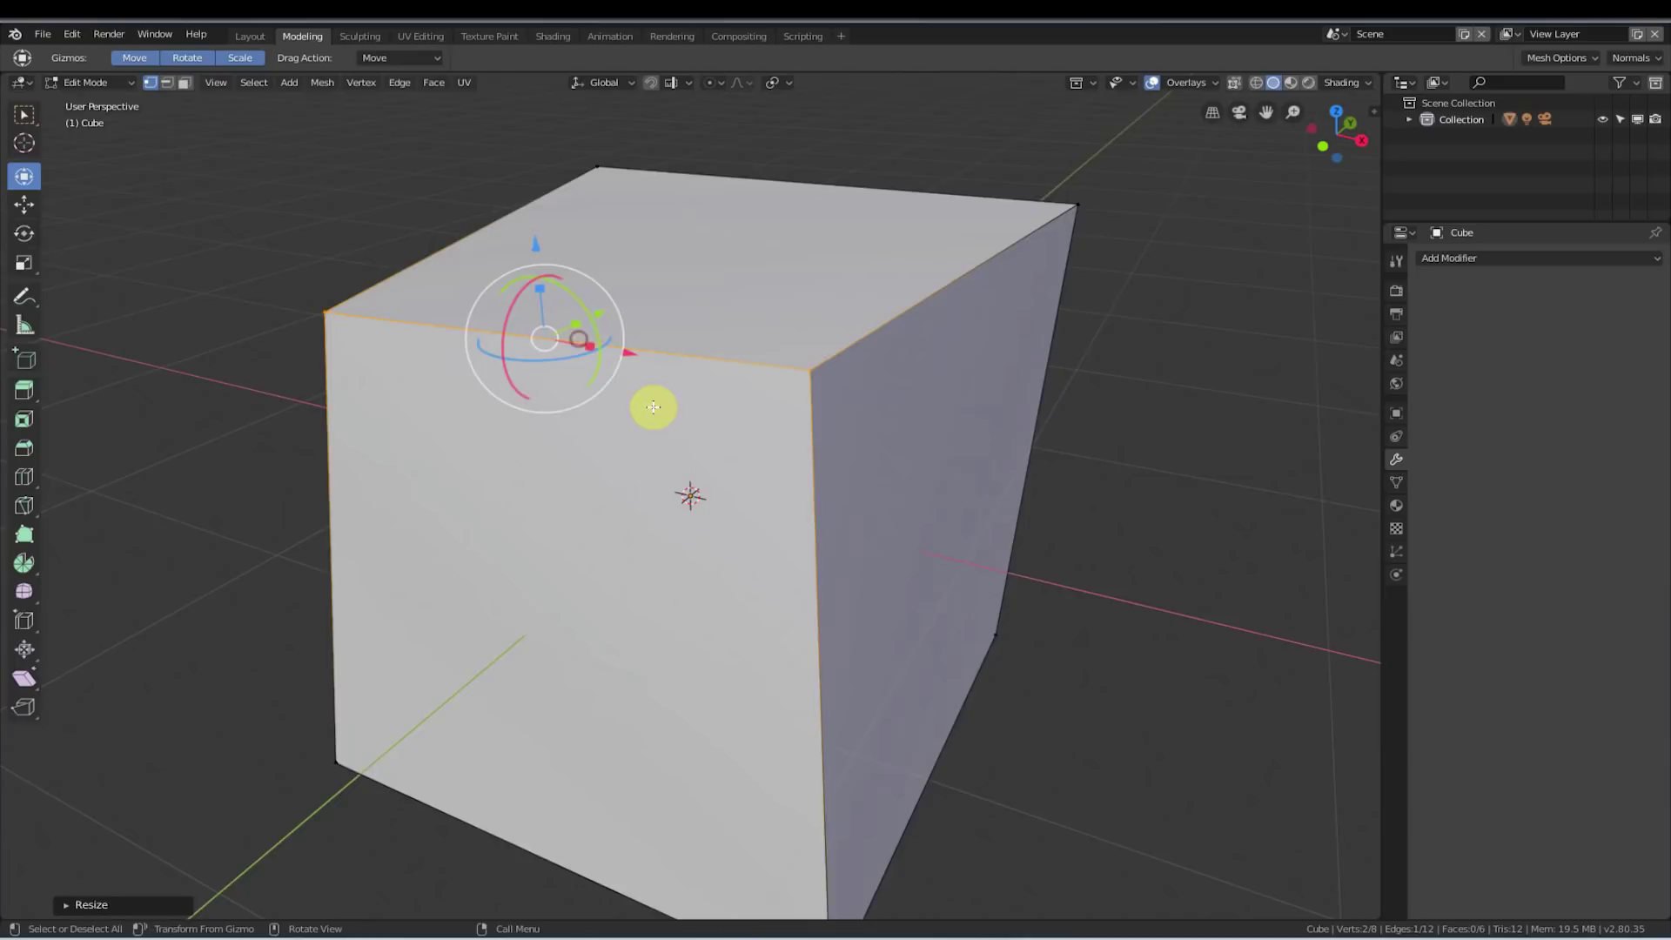
middle_drag(653, 403, 586, 401)
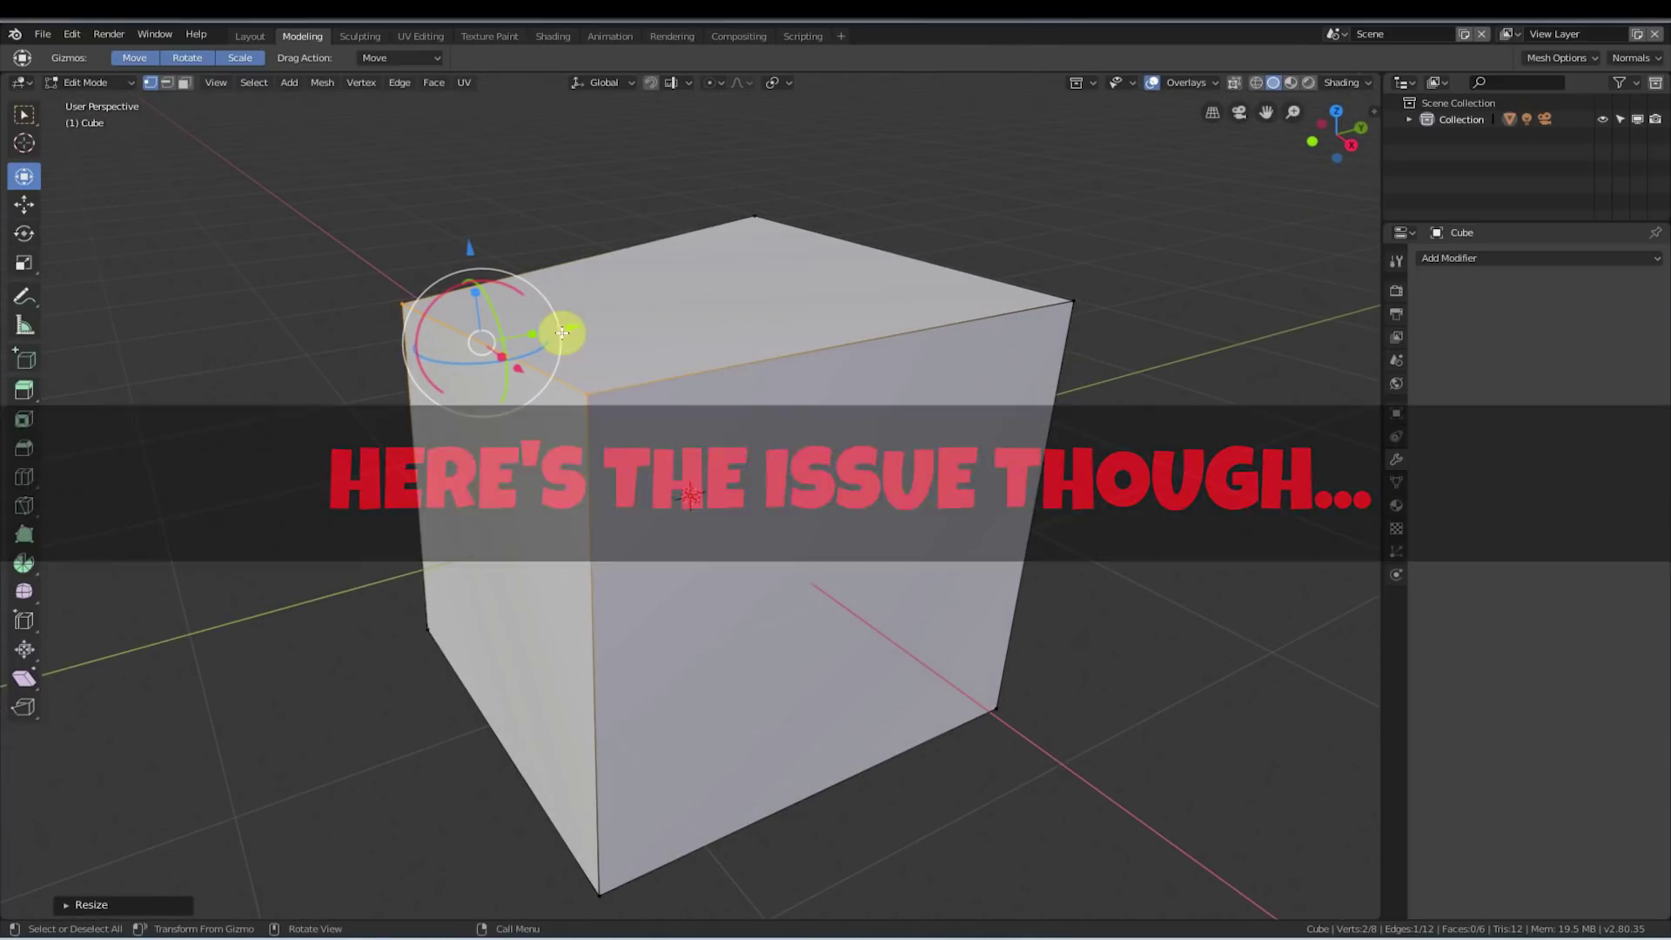
- Select the top back and right top vertices, shift that top edge slightly, then deselect
click(481, 164)
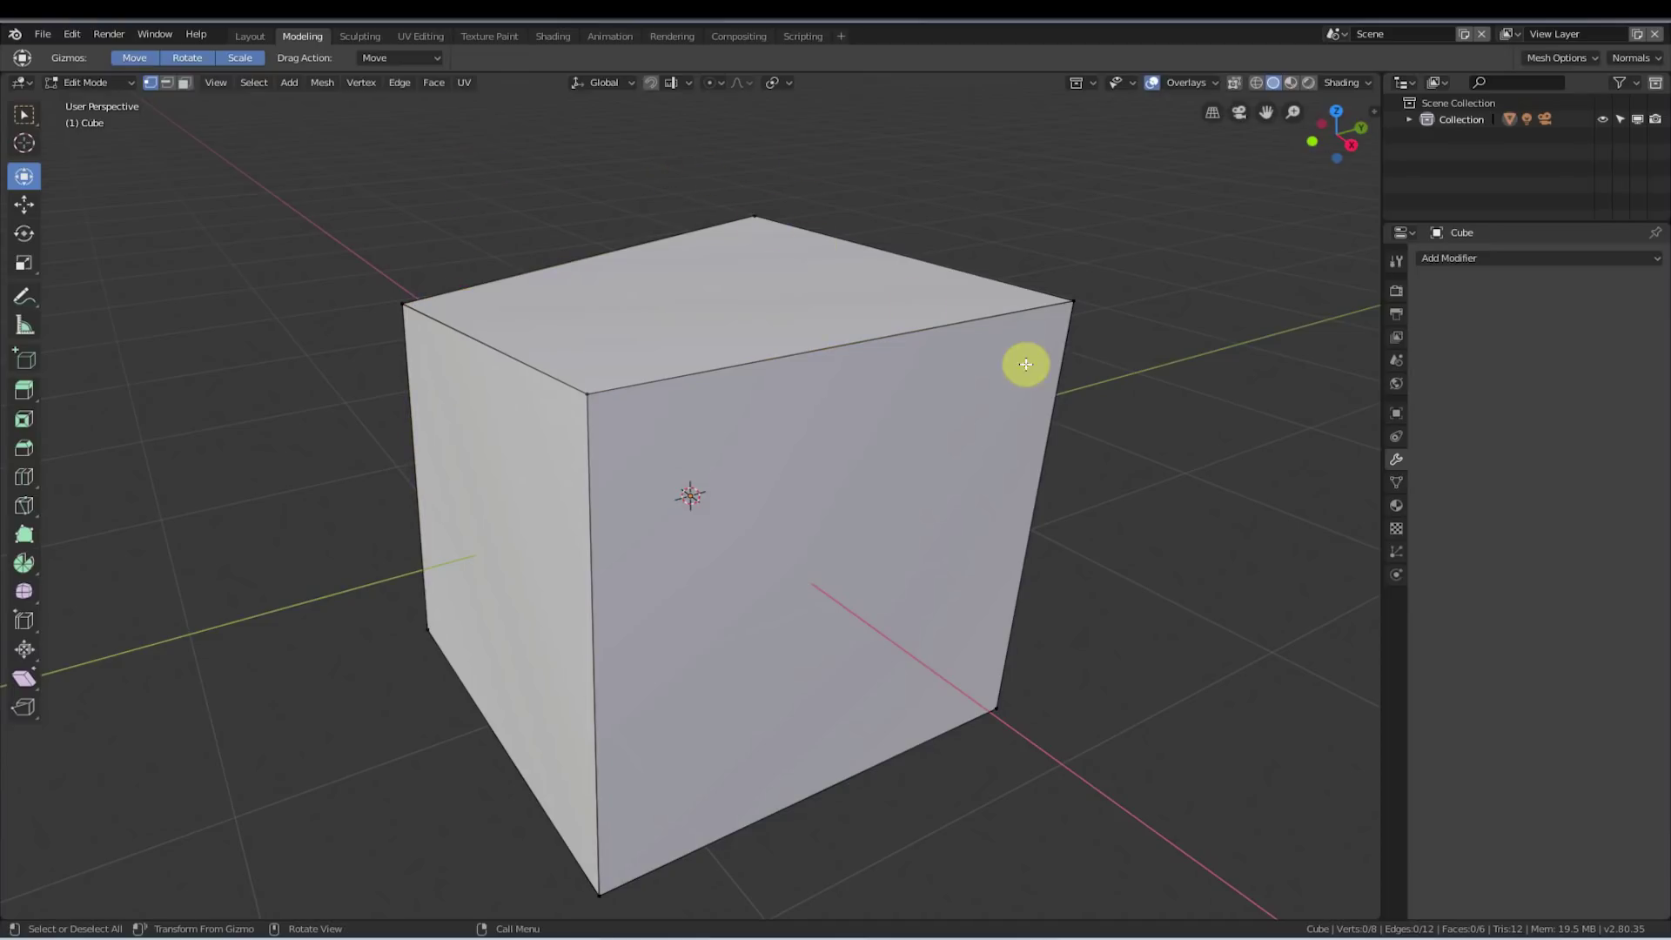
click(717, 157)
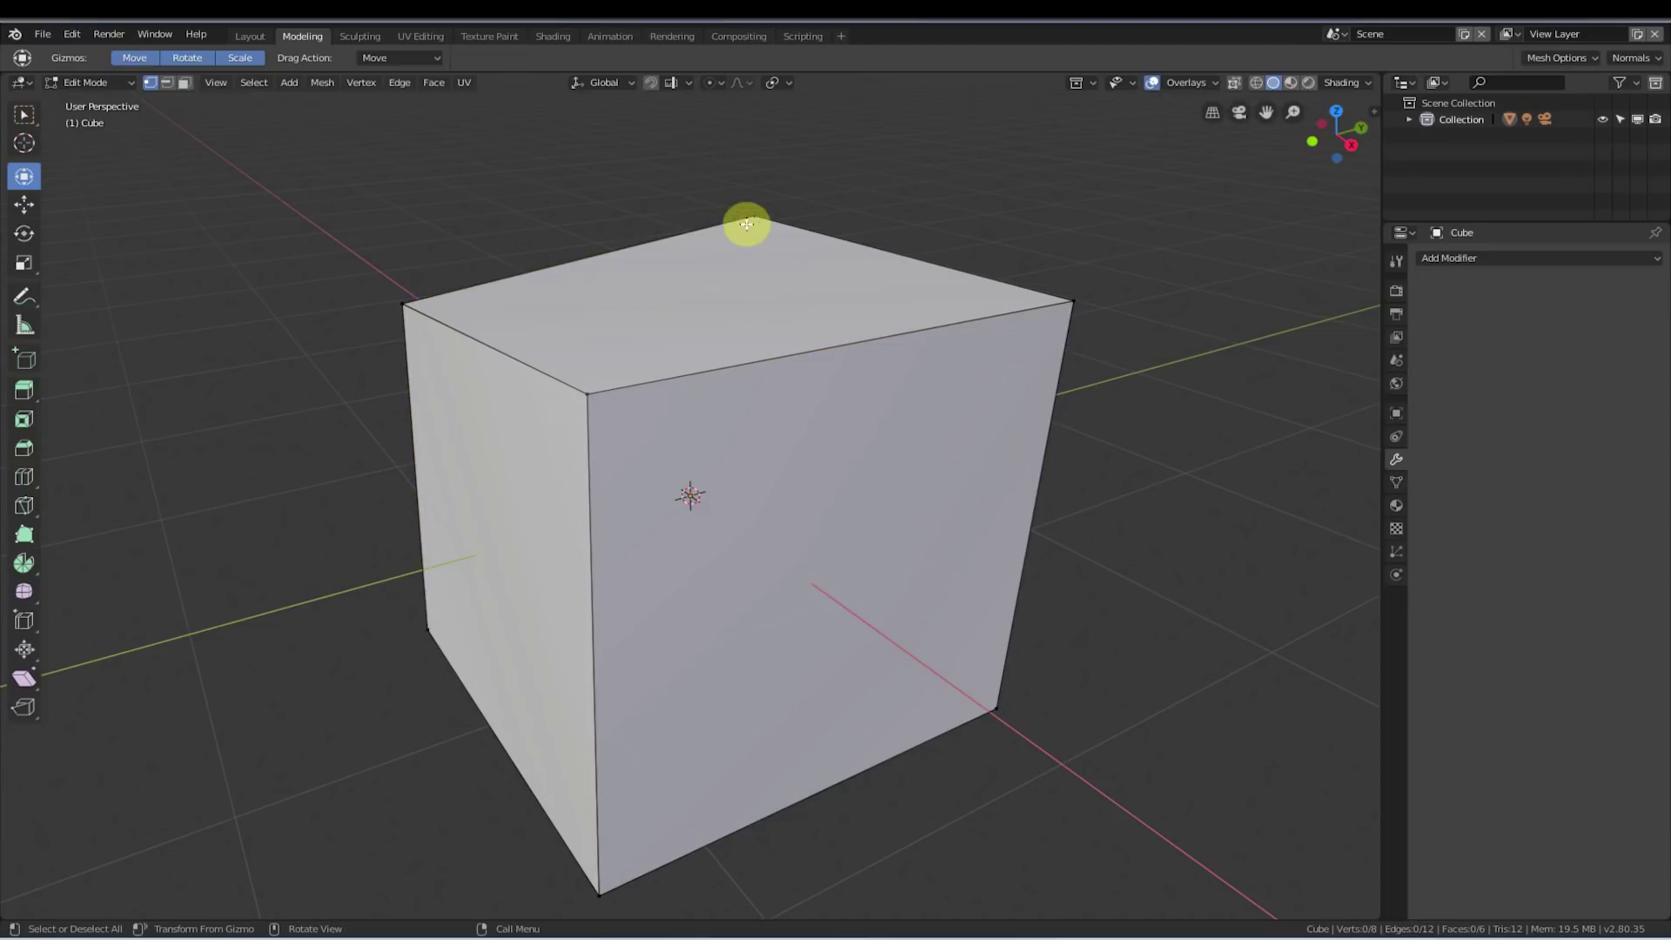
click(753, 216)
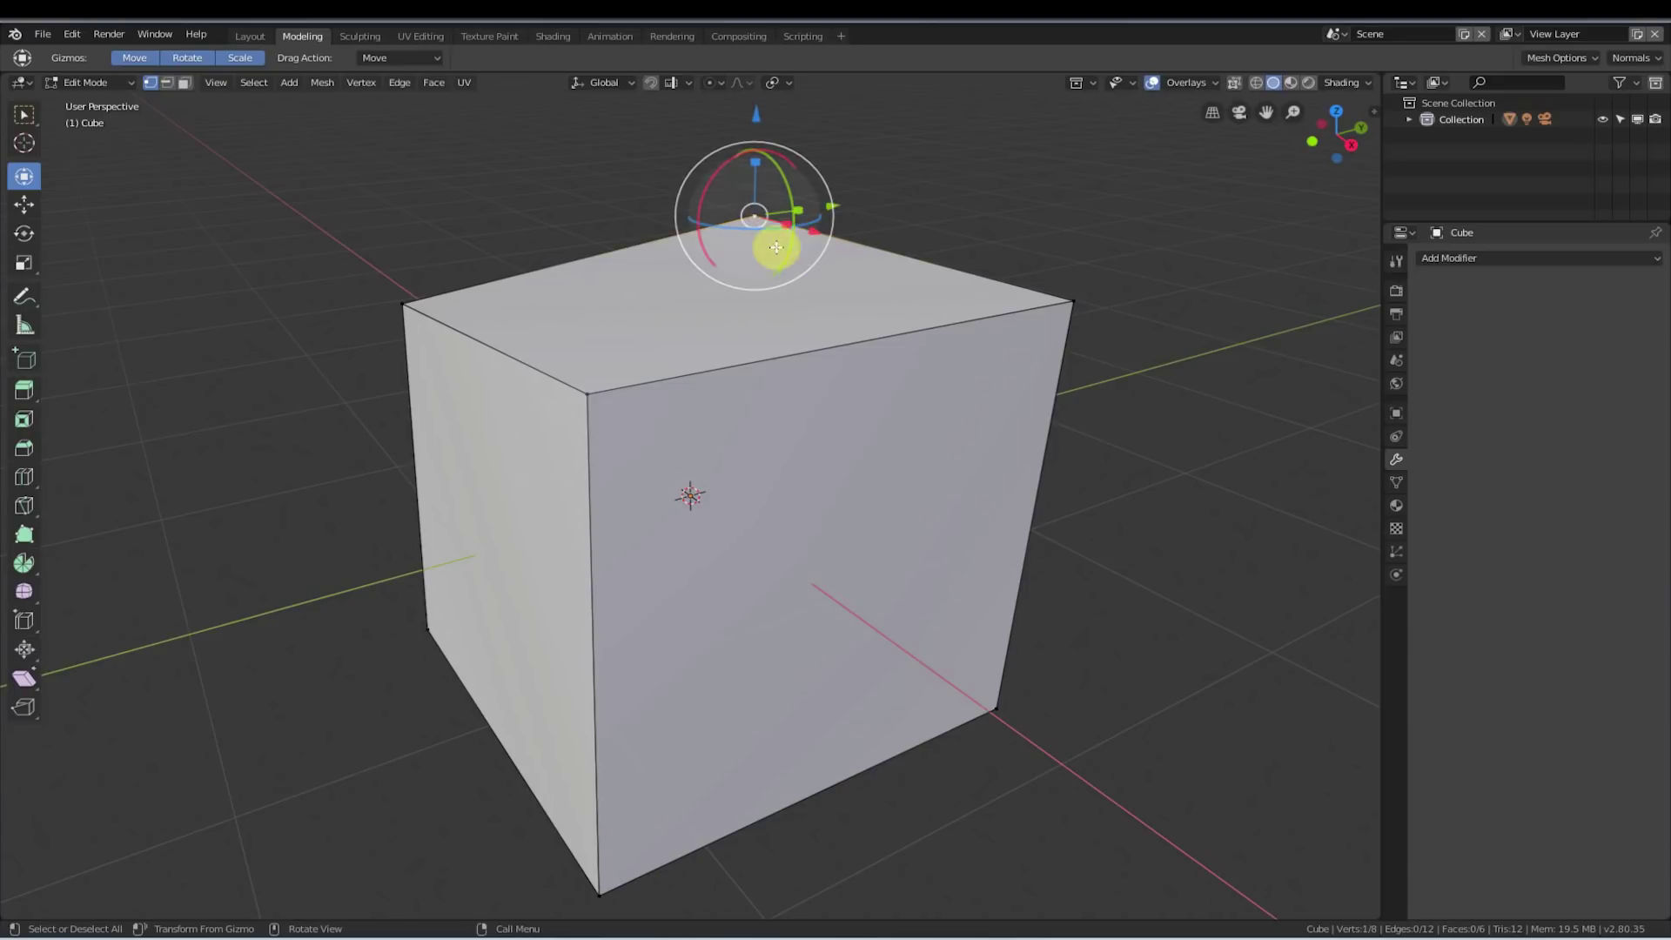
shift+click(1074, 302)
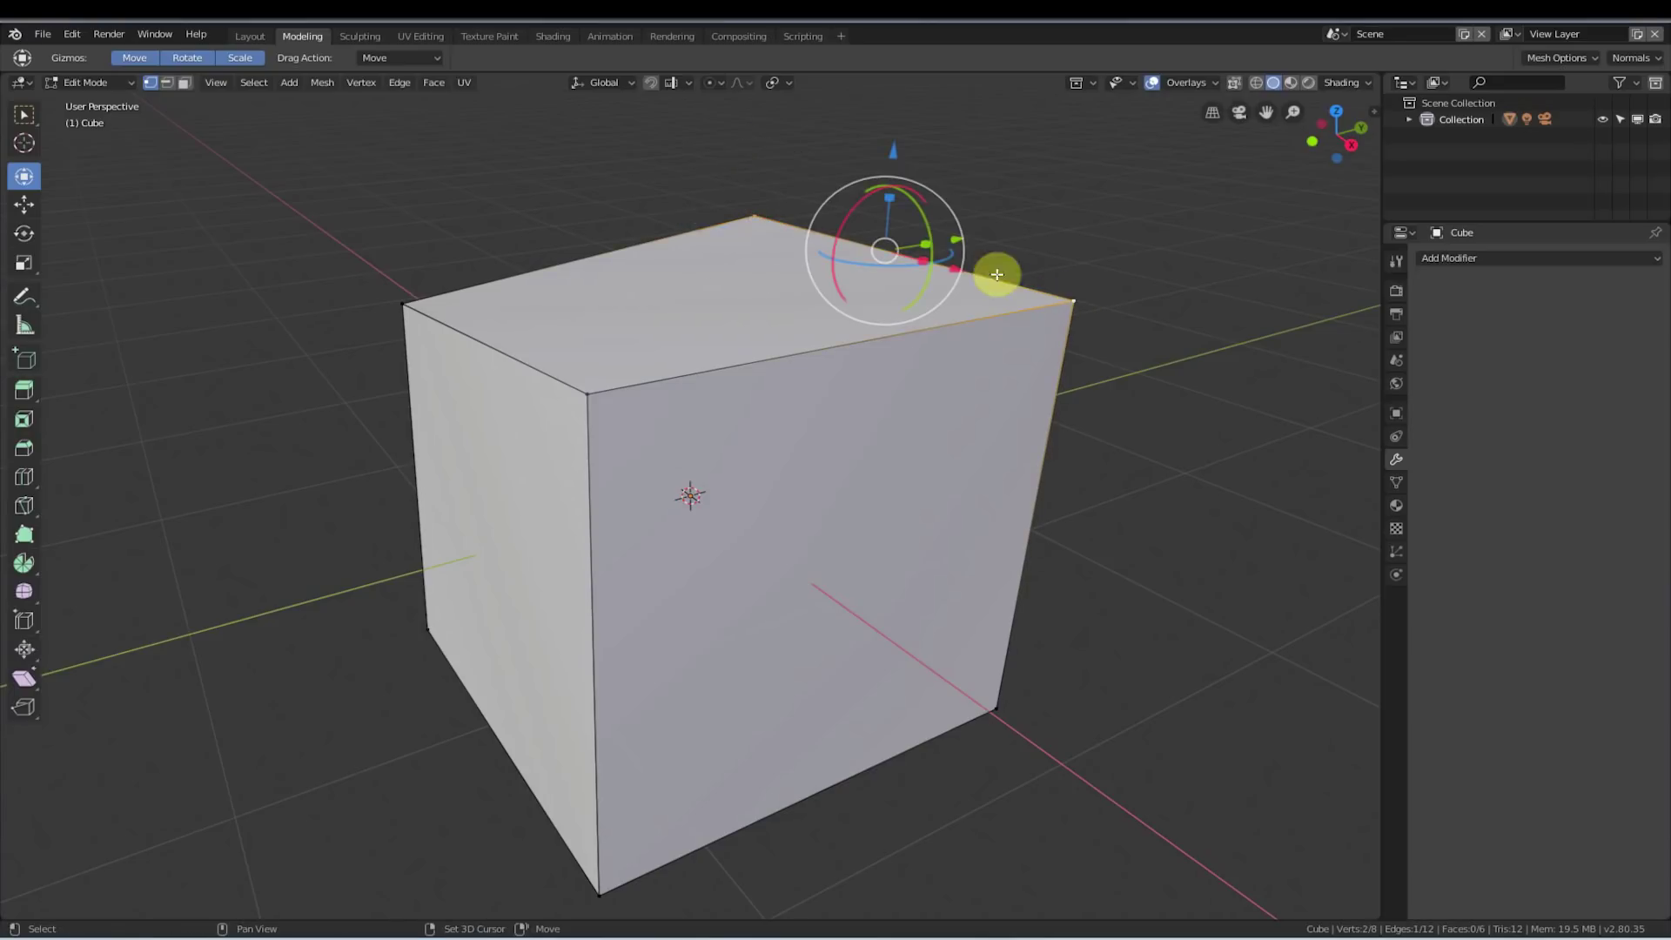
mouse_move(958, 236)
mouse_down()
mouse_move(895, 250)
mouse_move(934, 243)
mouse_up()
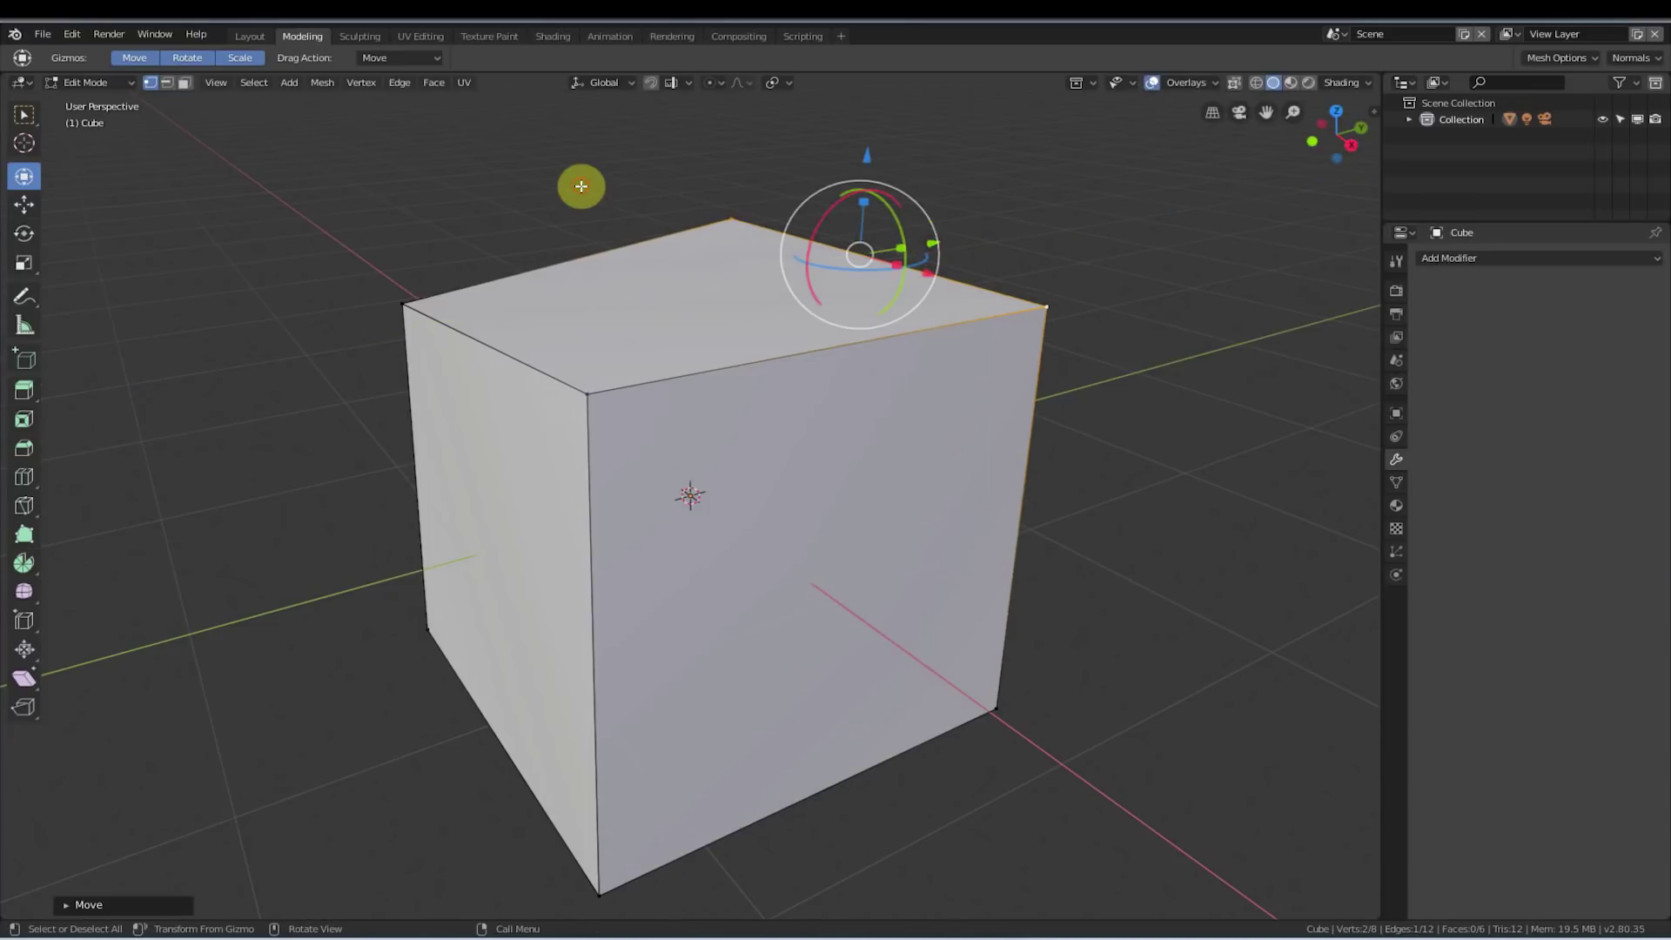
click(601, 195)
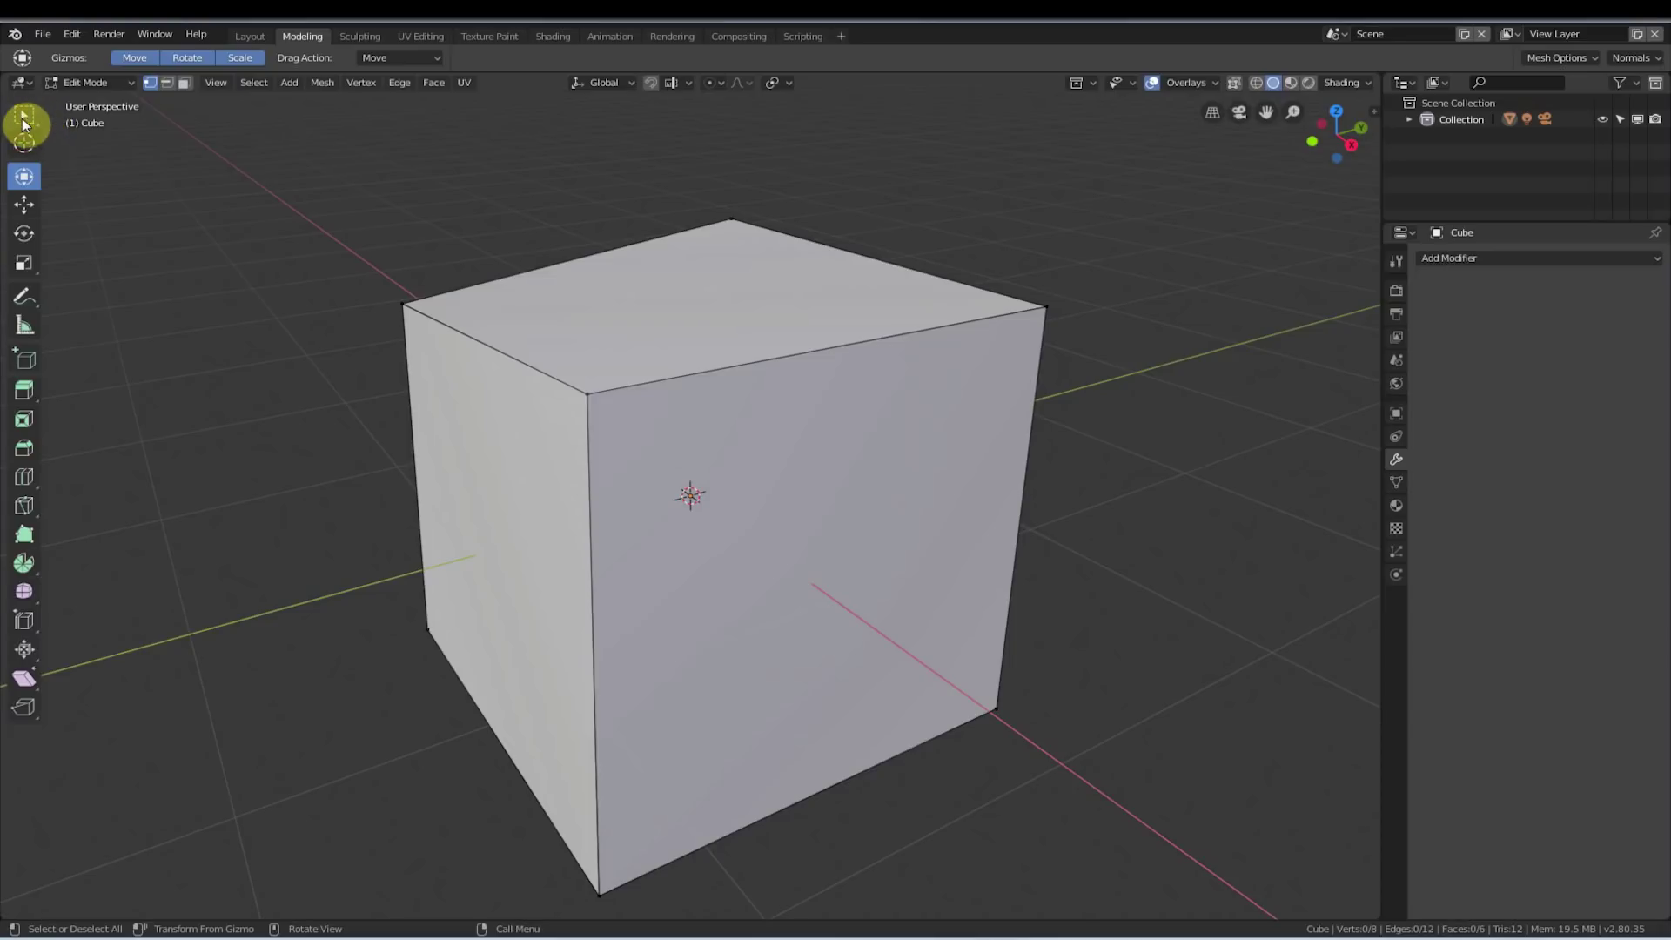
- Box-select the cube's top-left edge and keep the combined Transform tool active
click(26, 115)
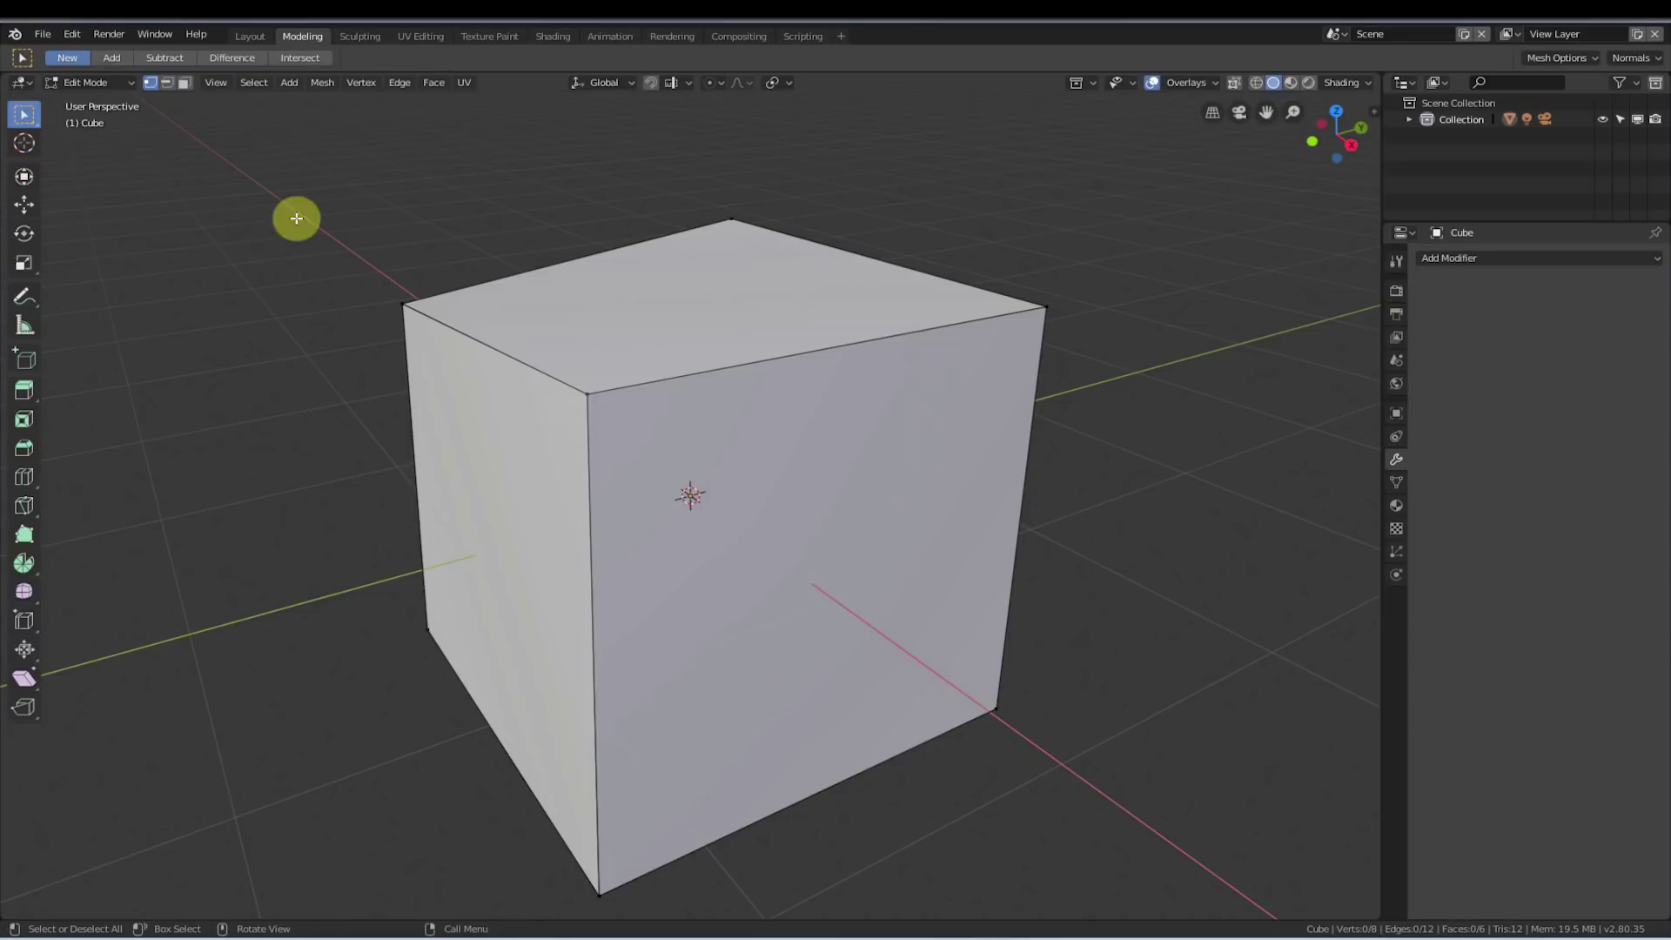
drag(295, 216, 634, 433)
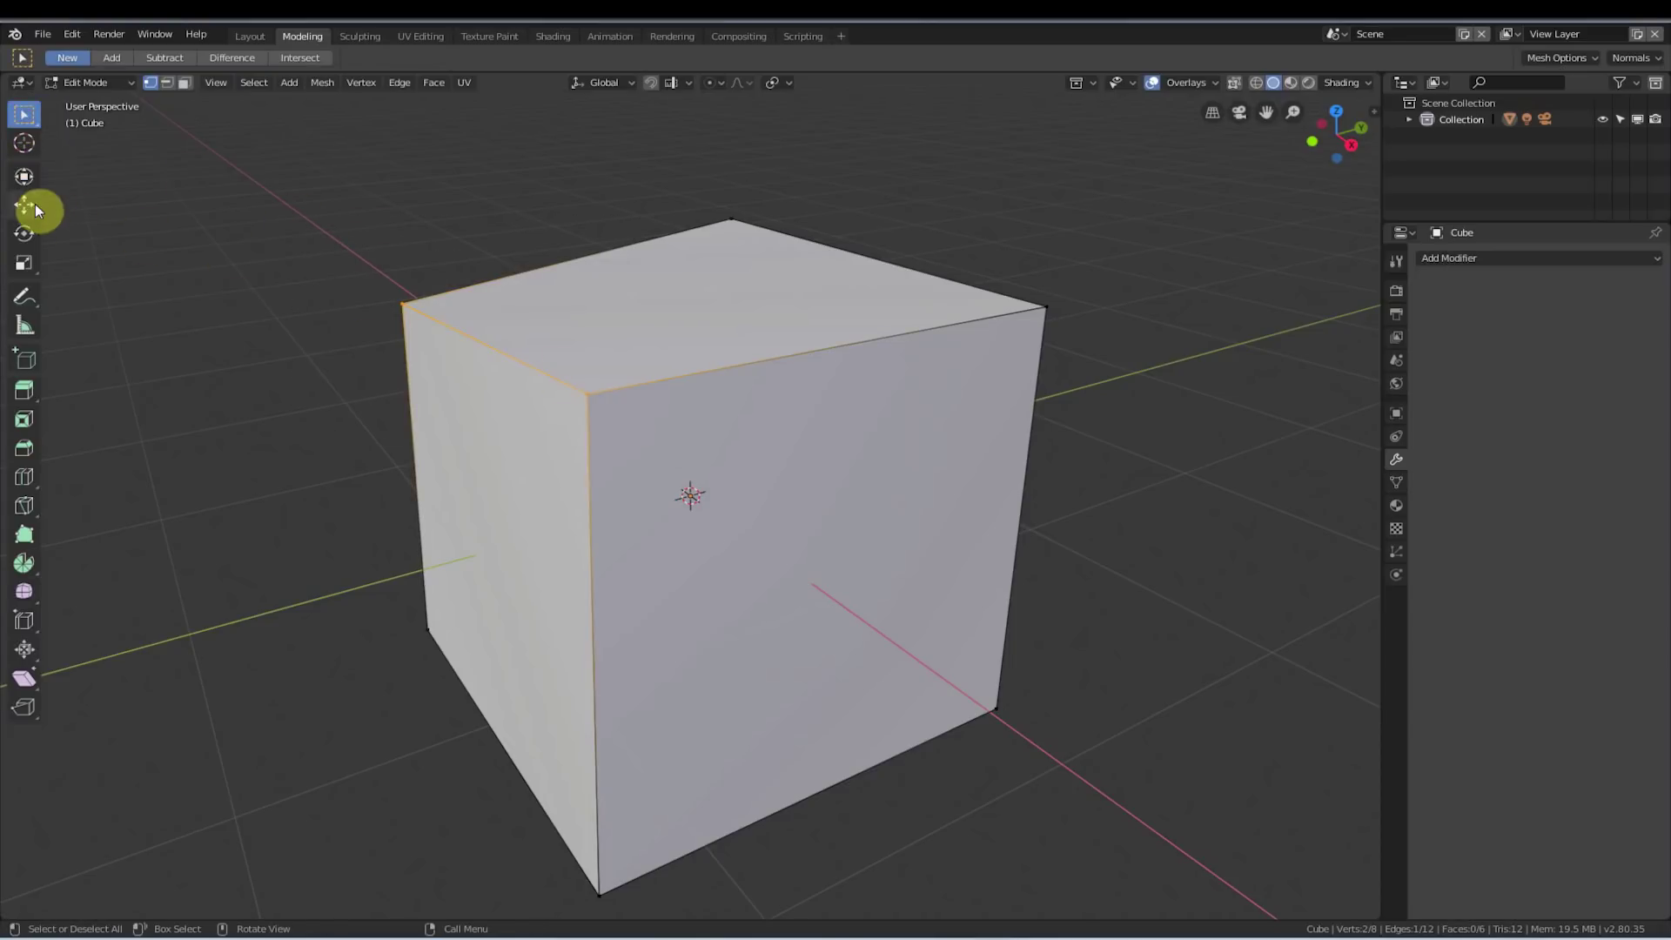
click(24, 178)
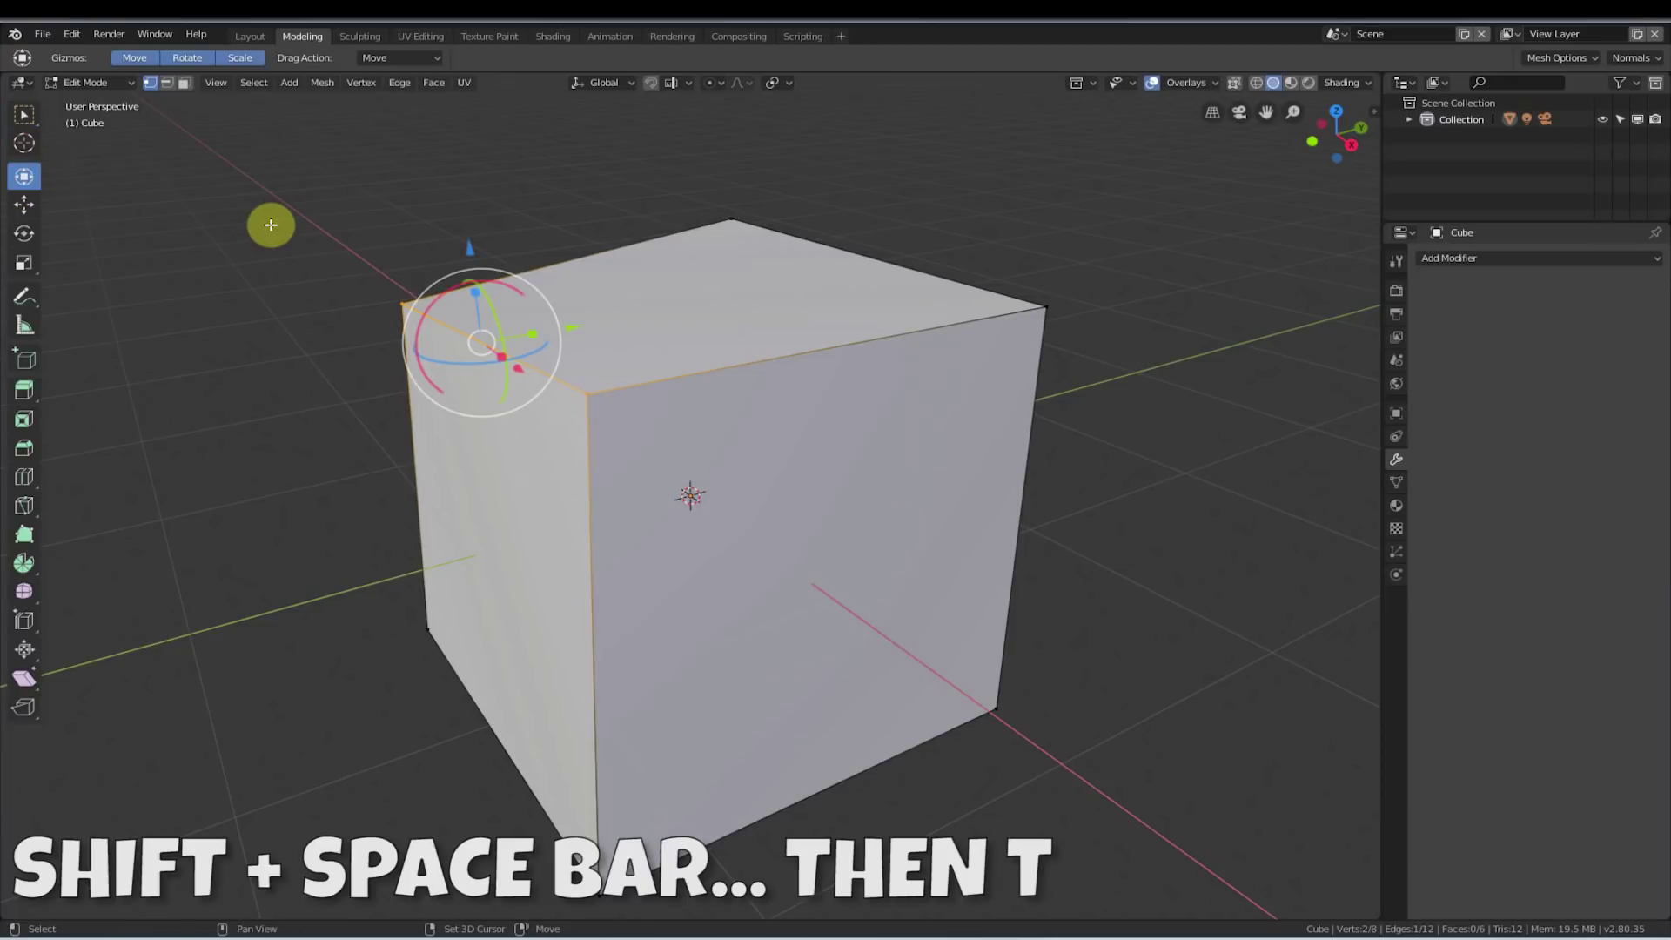
key(shift+space)
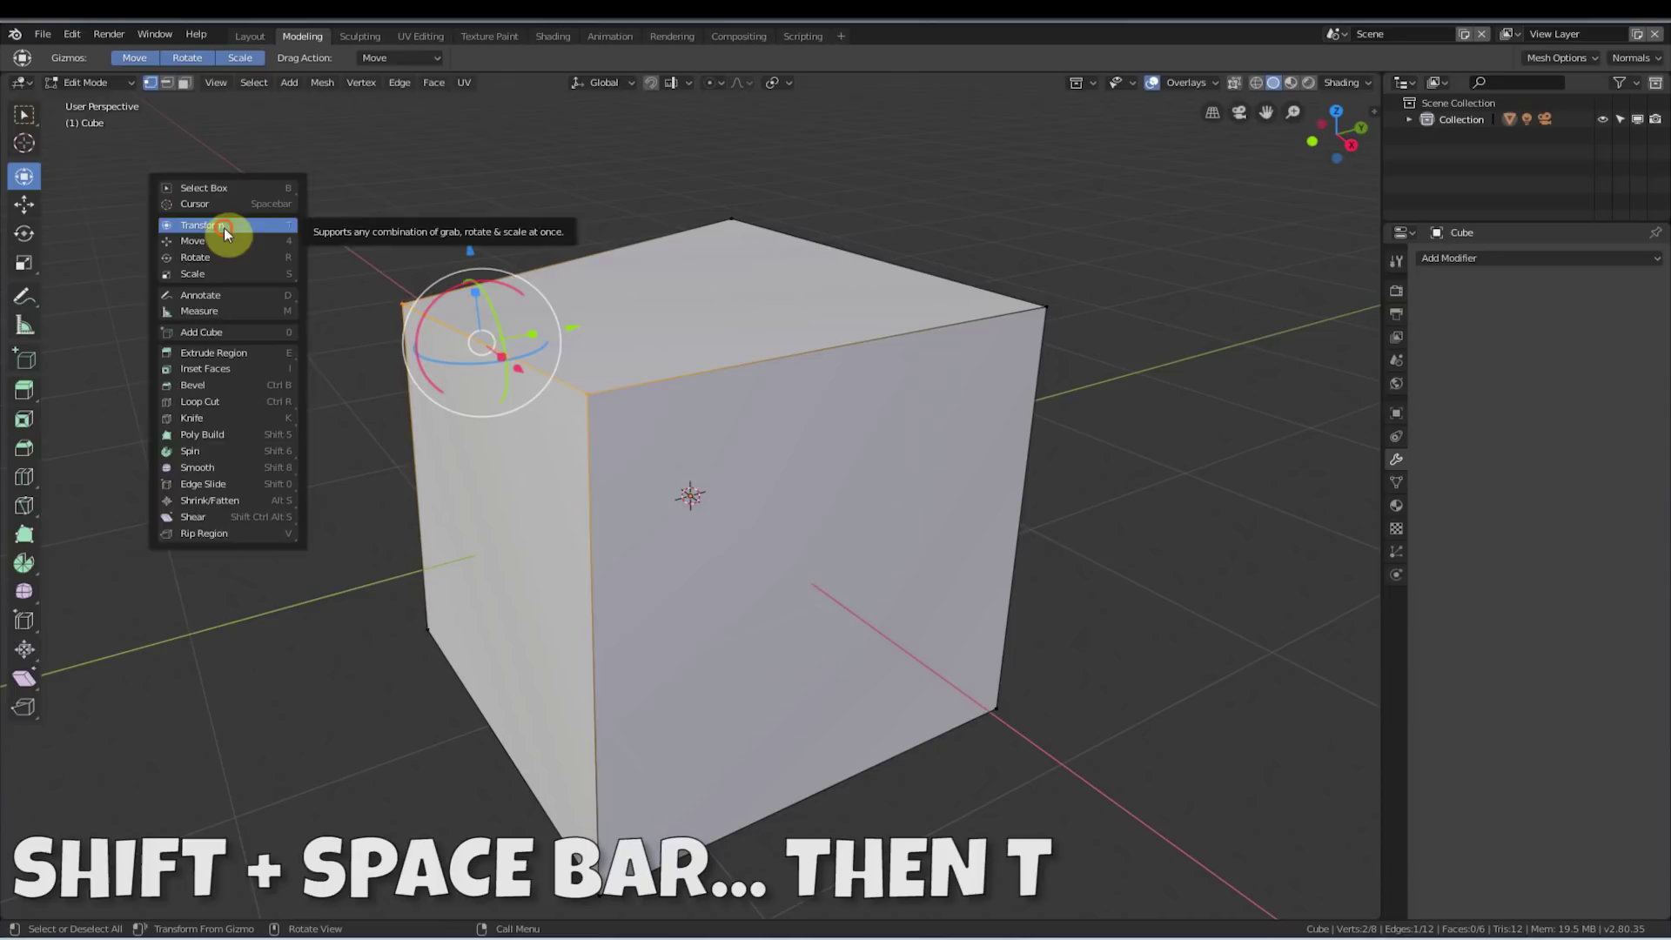
key(t)
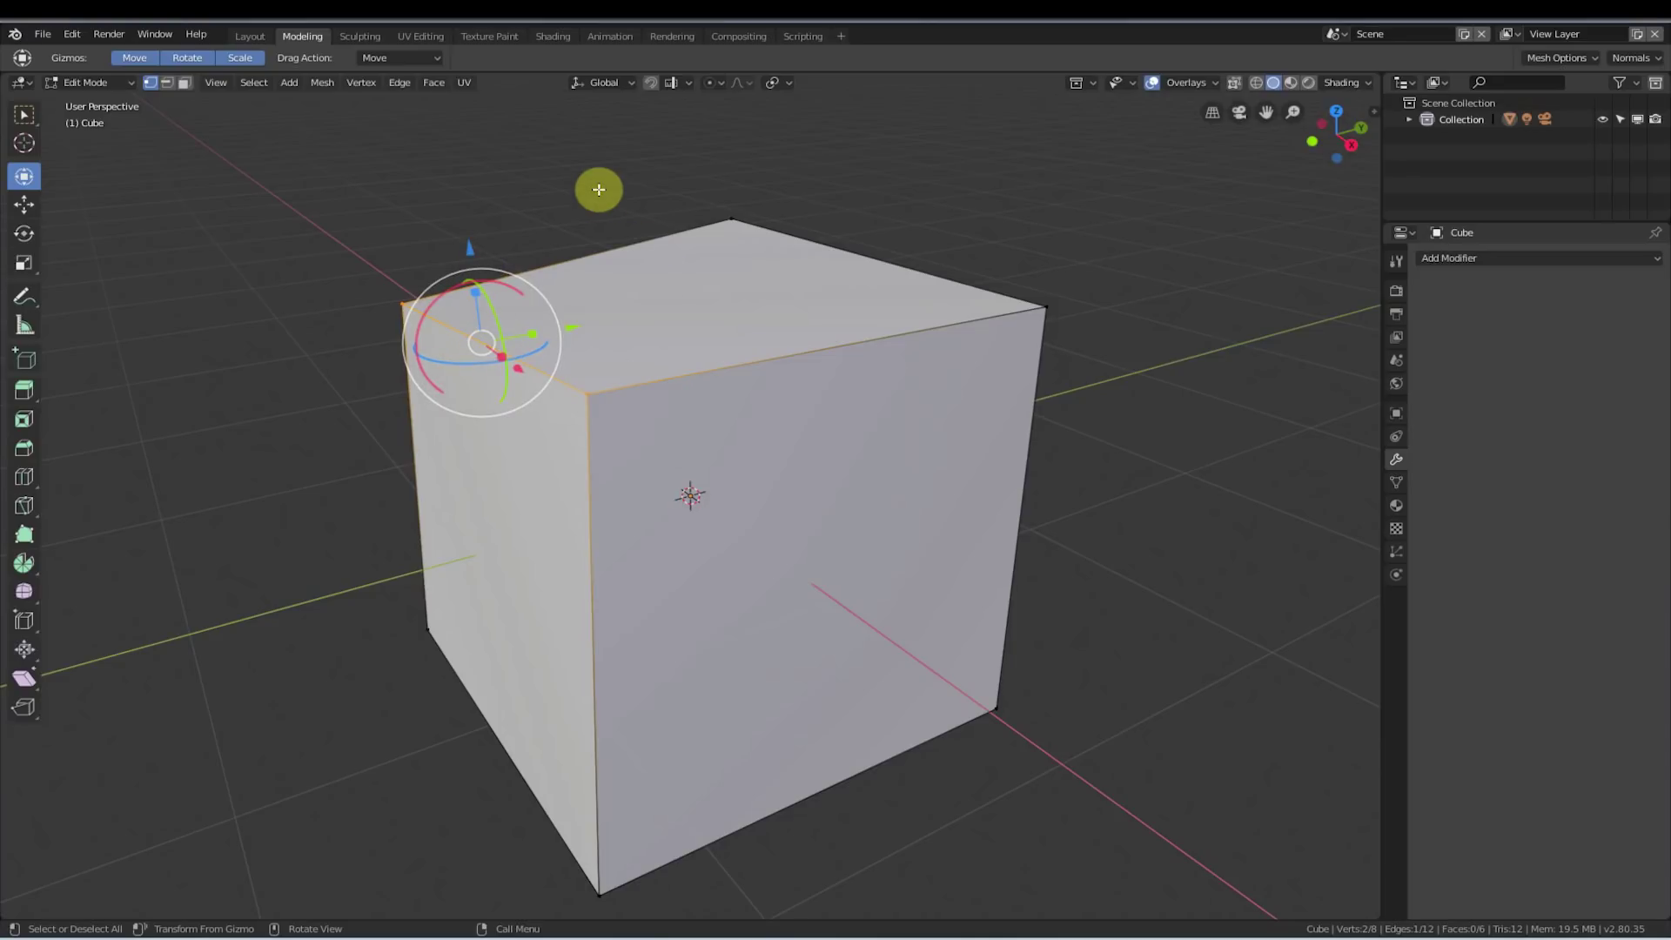
- Scale the cube's top-left edge down to 0.9709, then deselect everything
drag(493, 347, 546, 341)
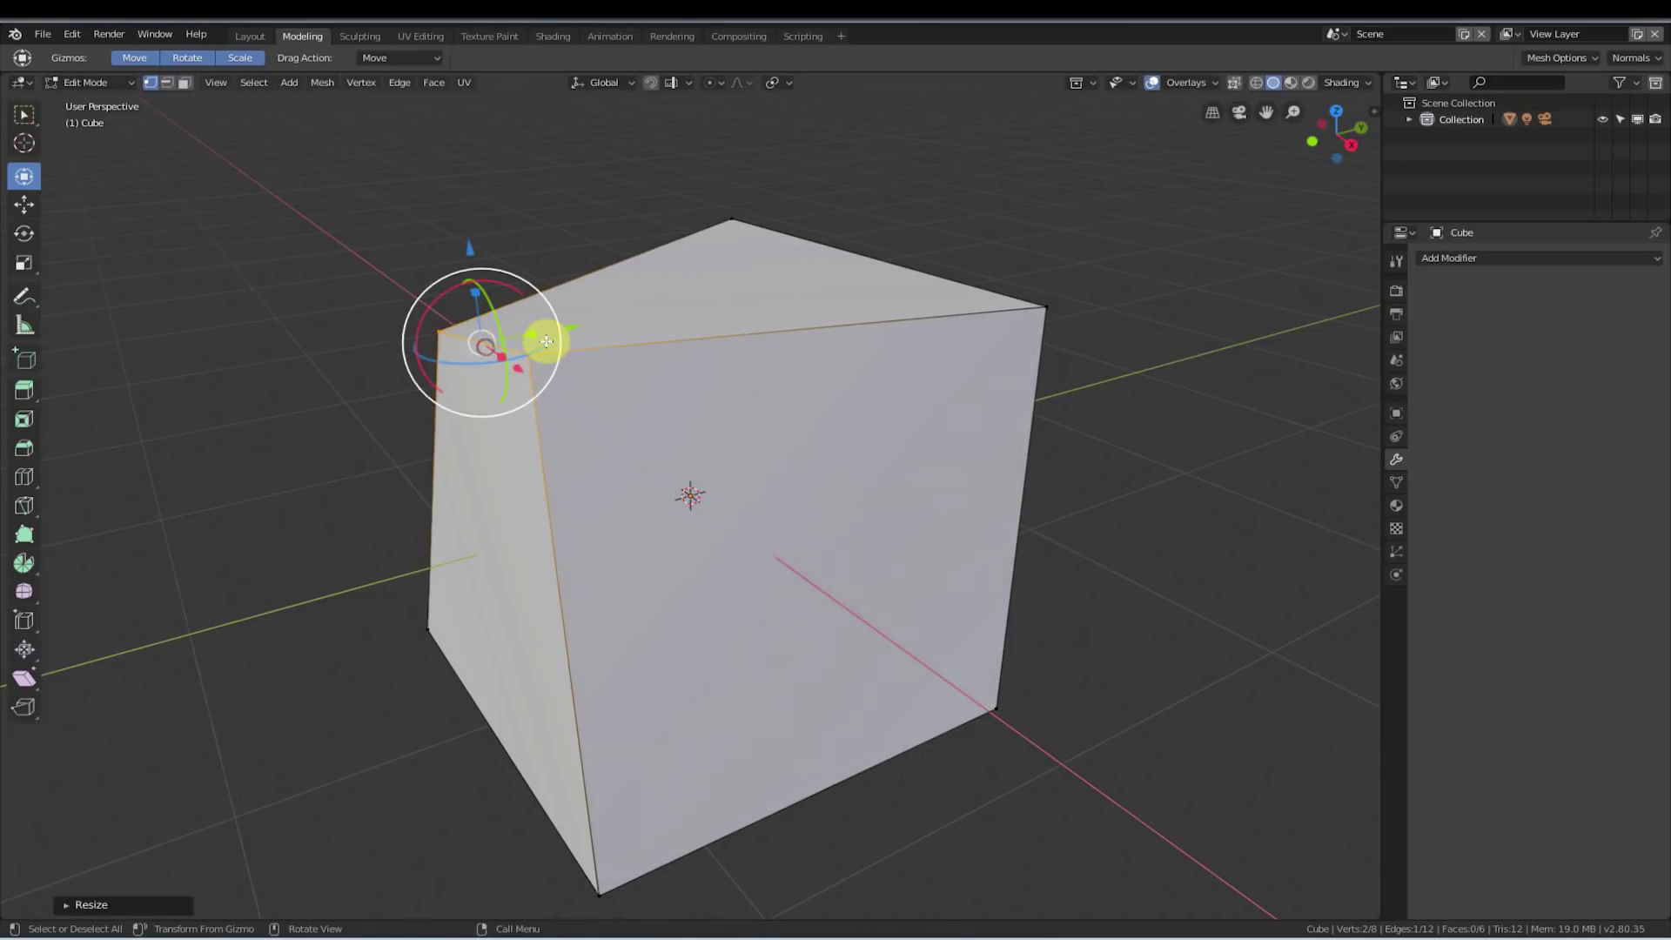
key(s)
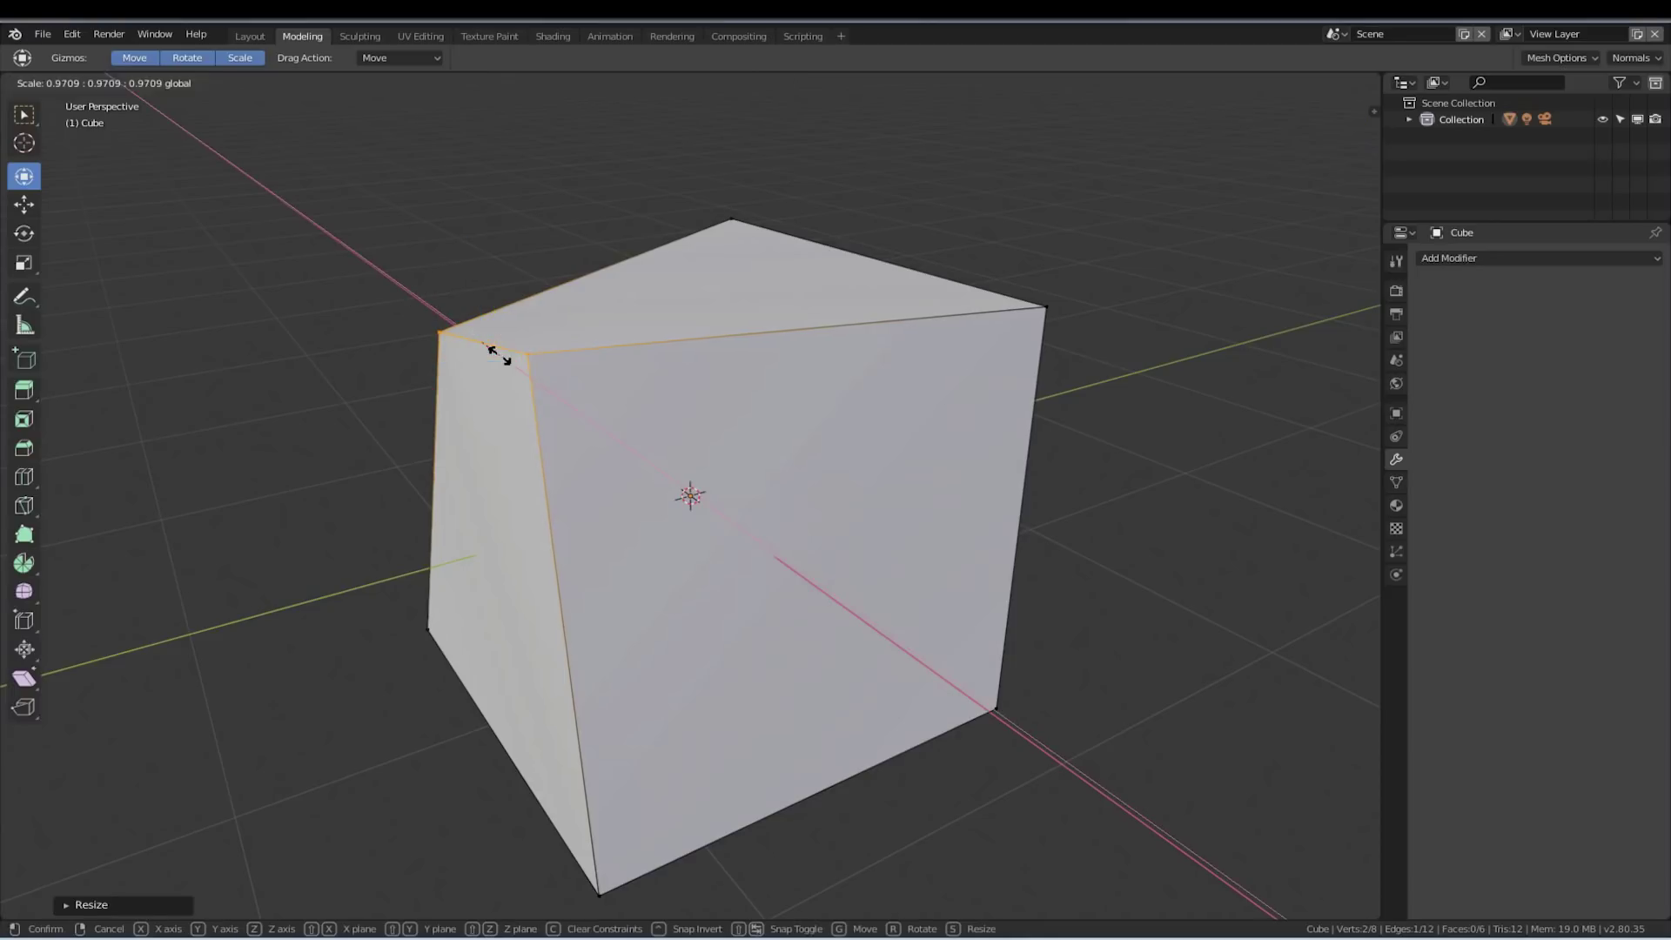
click(498, 355)
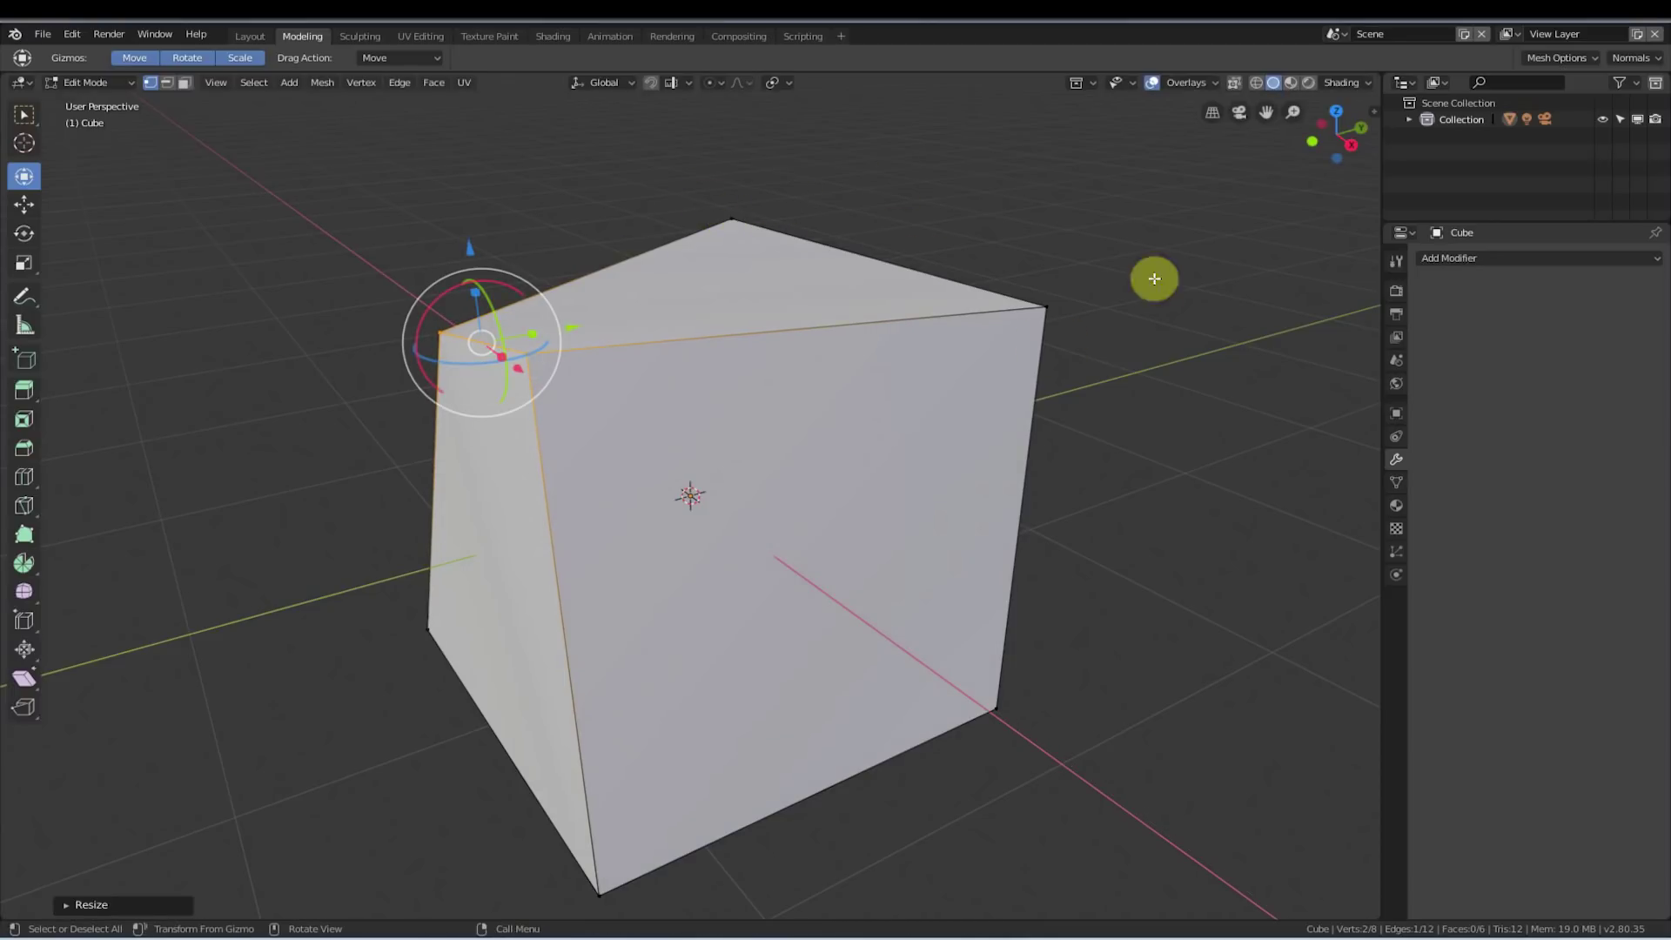
click(688, 169)
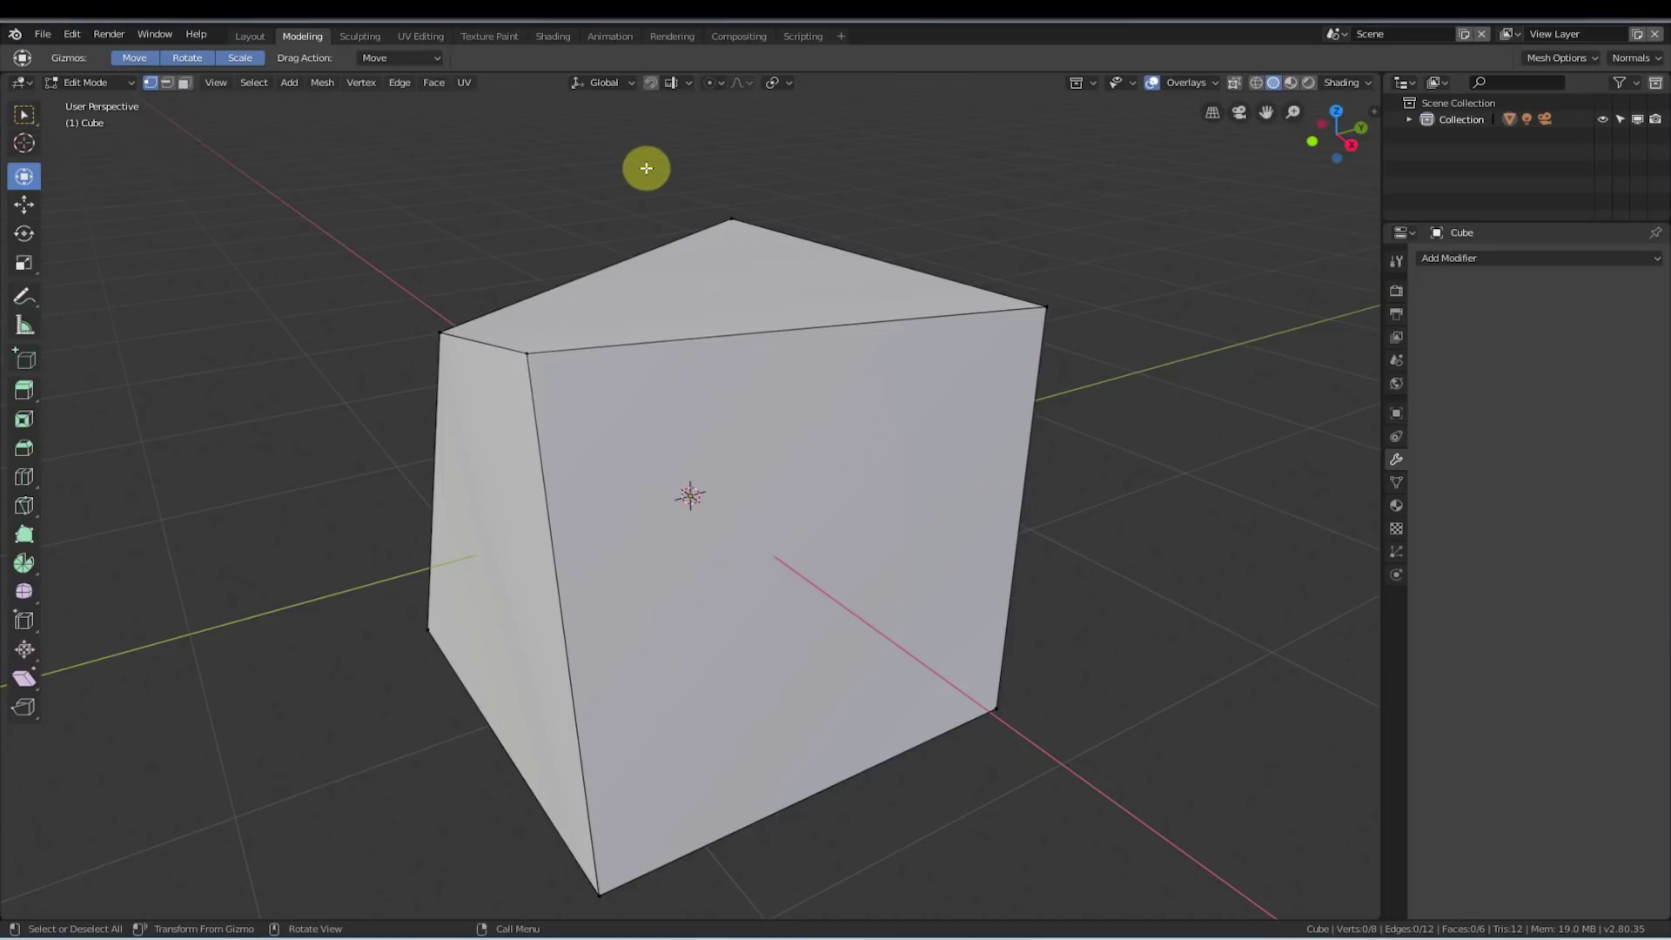
- Lasso and rotate the top-right edge, then move the short top-left edge right and up
mouse_move(624, 193)
ctrl+right_down()
mouse_move(700, 145)
mouse_move(1040, 194)
mouse_move(1143, 330)
mouse_move(832, 346)
mouse_move(649, 230)
ctrl+right_up()
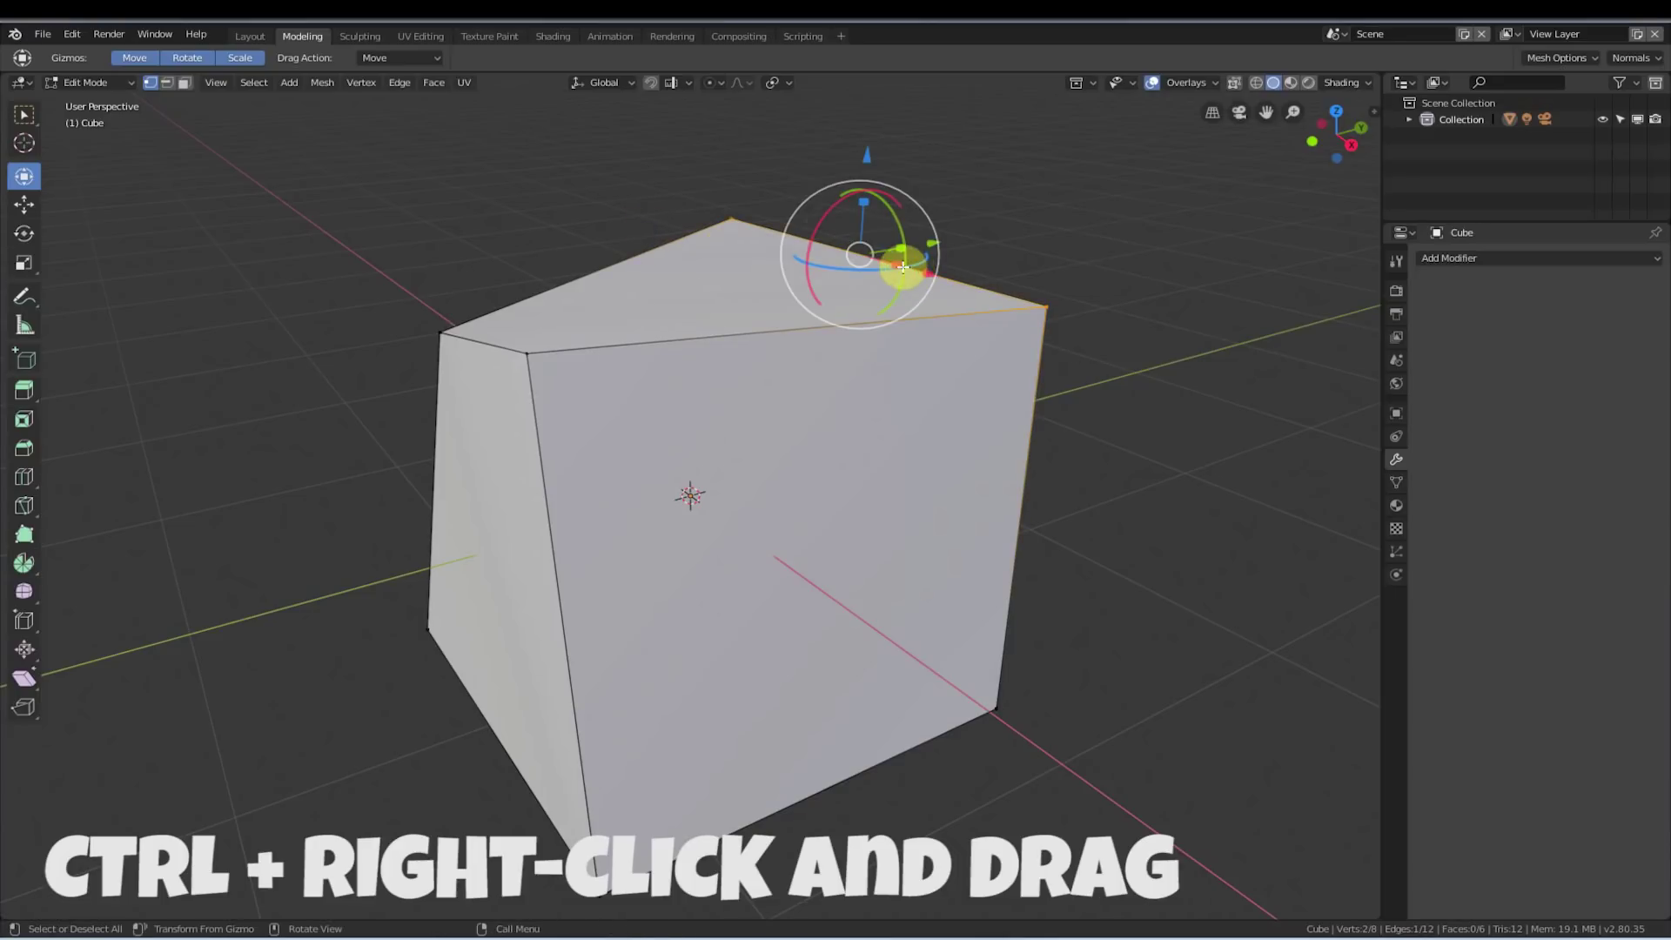
drag(903, 267, 869, 254)
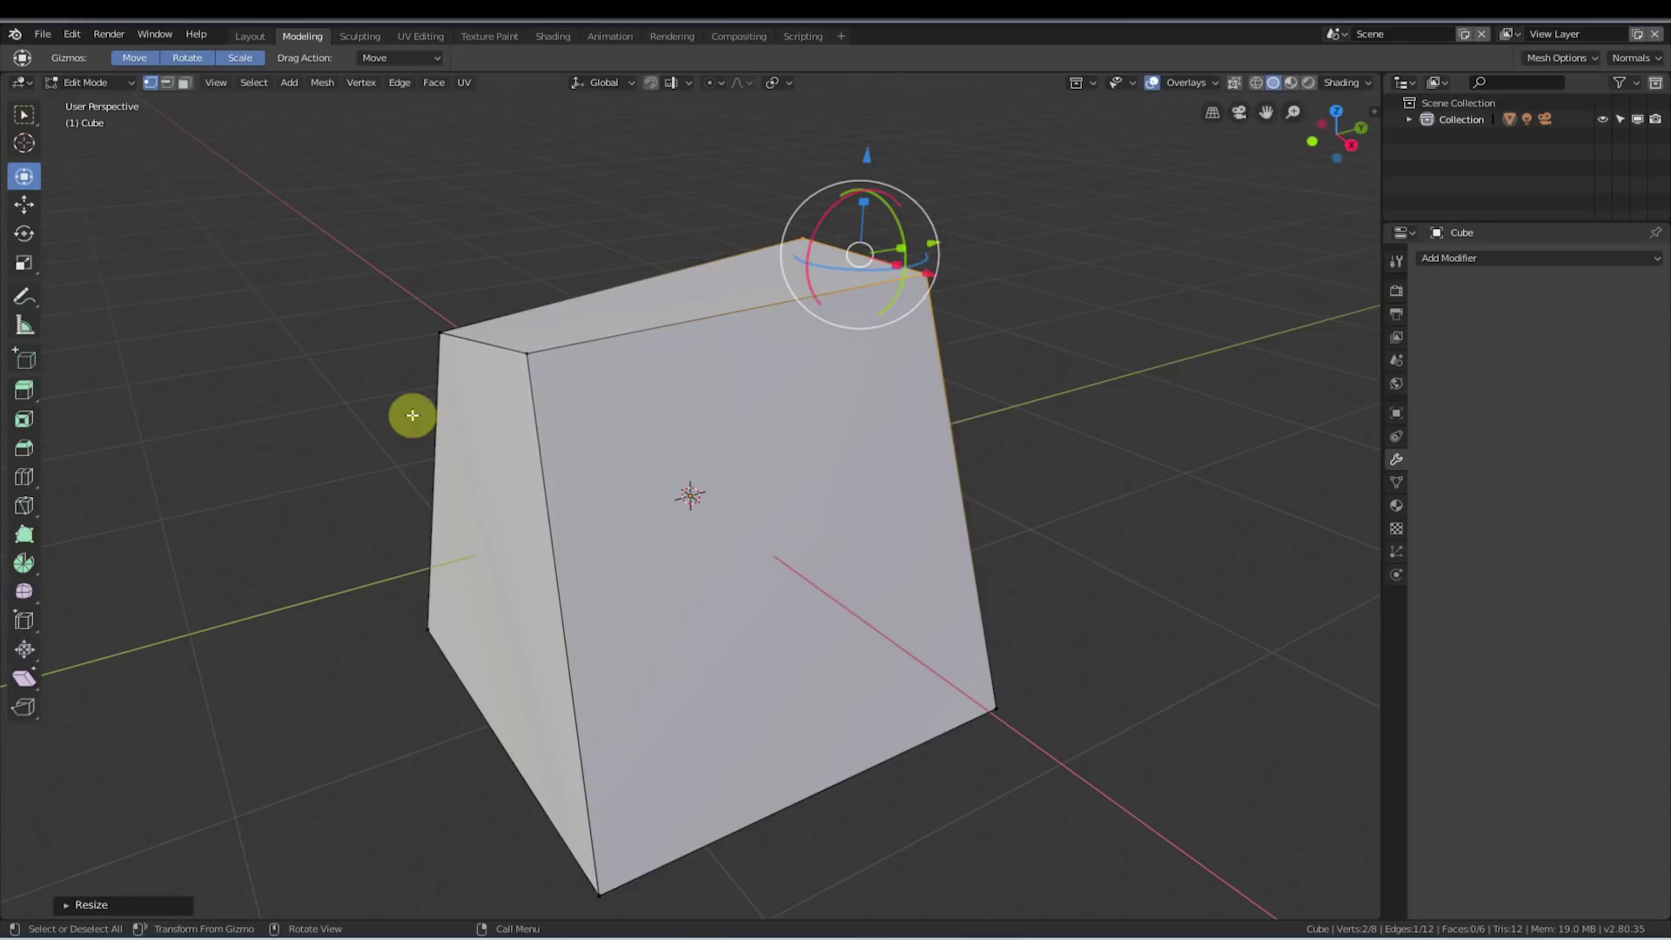
click(354, 317)
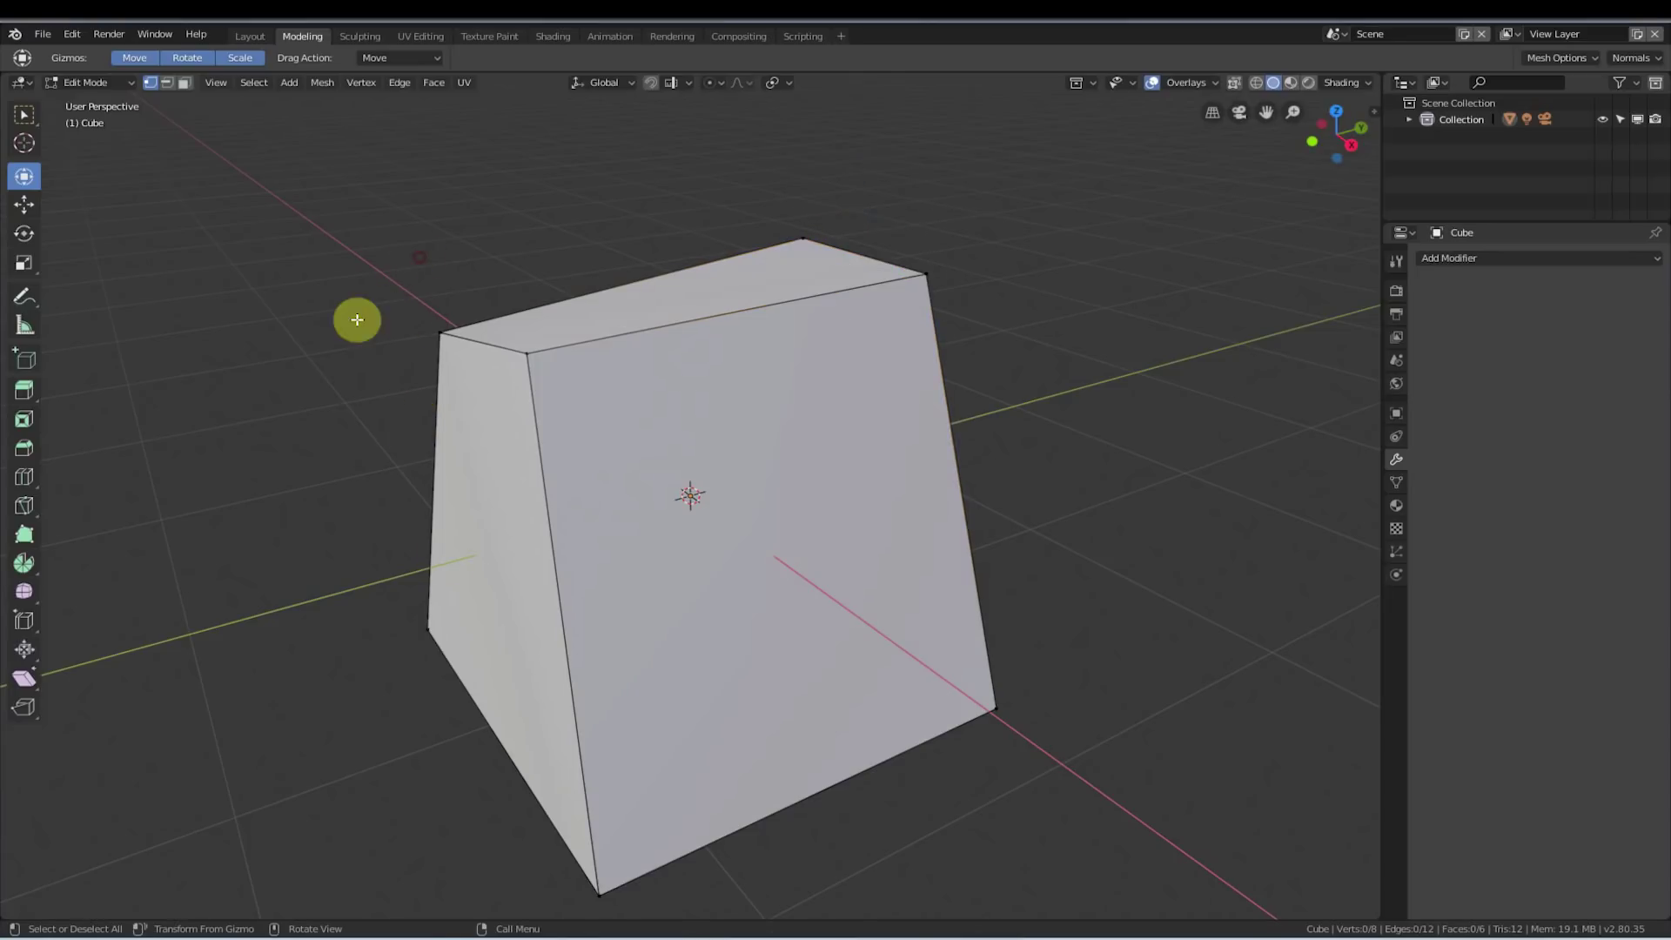
click(483, 342)
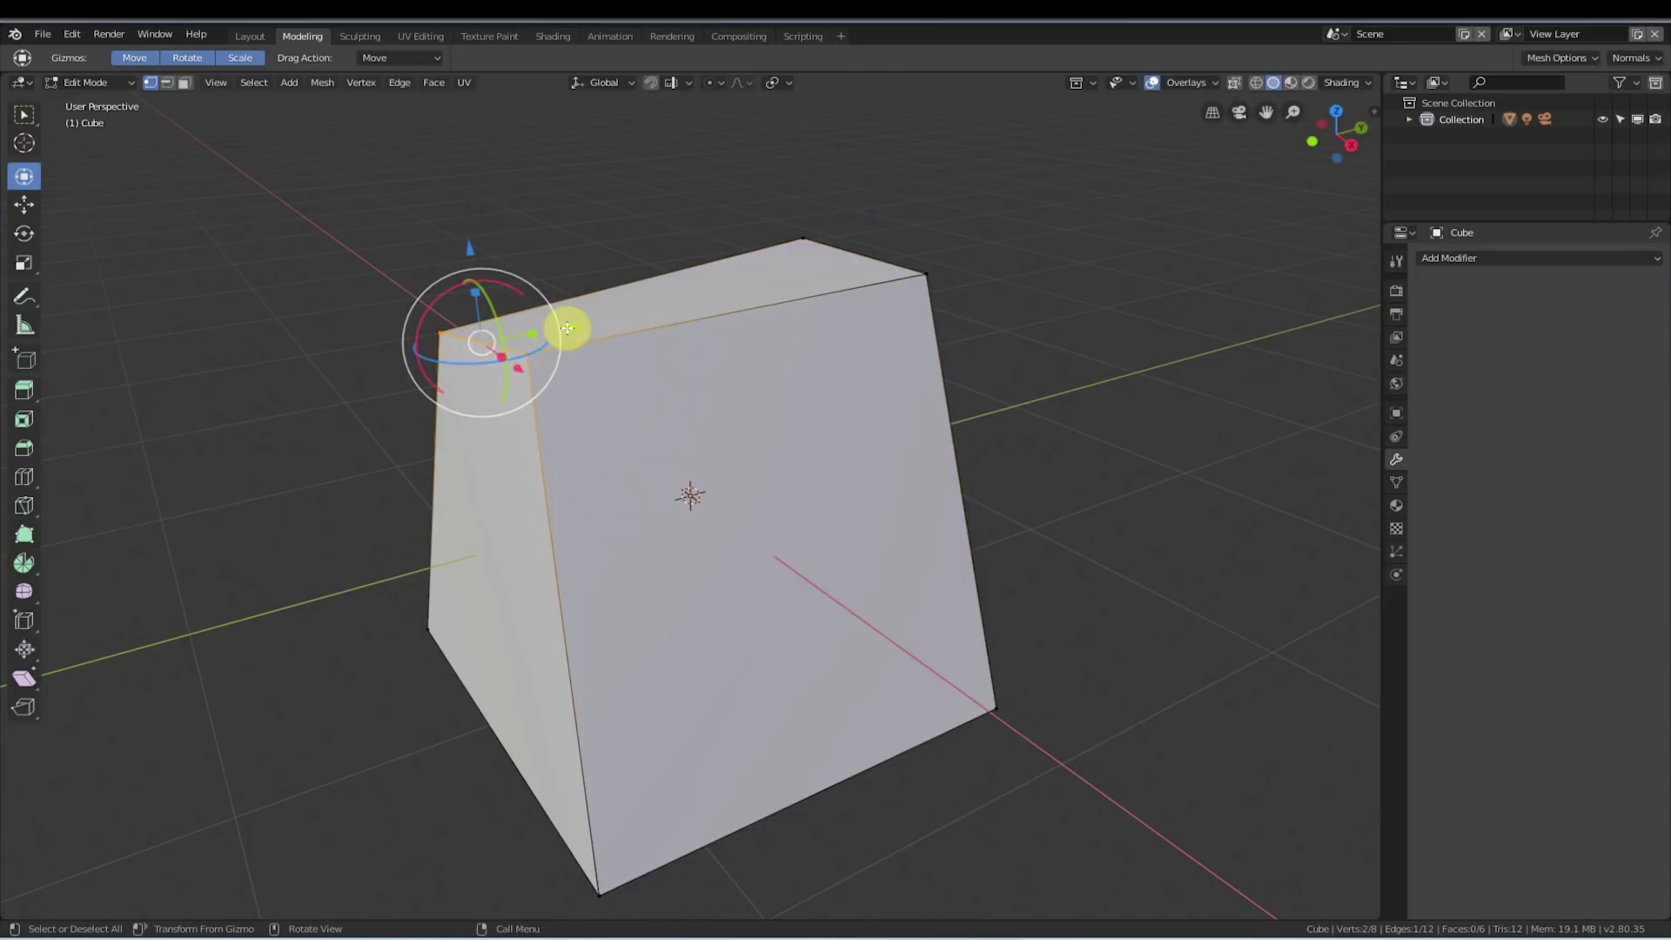
drag(567, 325, 664, 306)
click(726, 191)
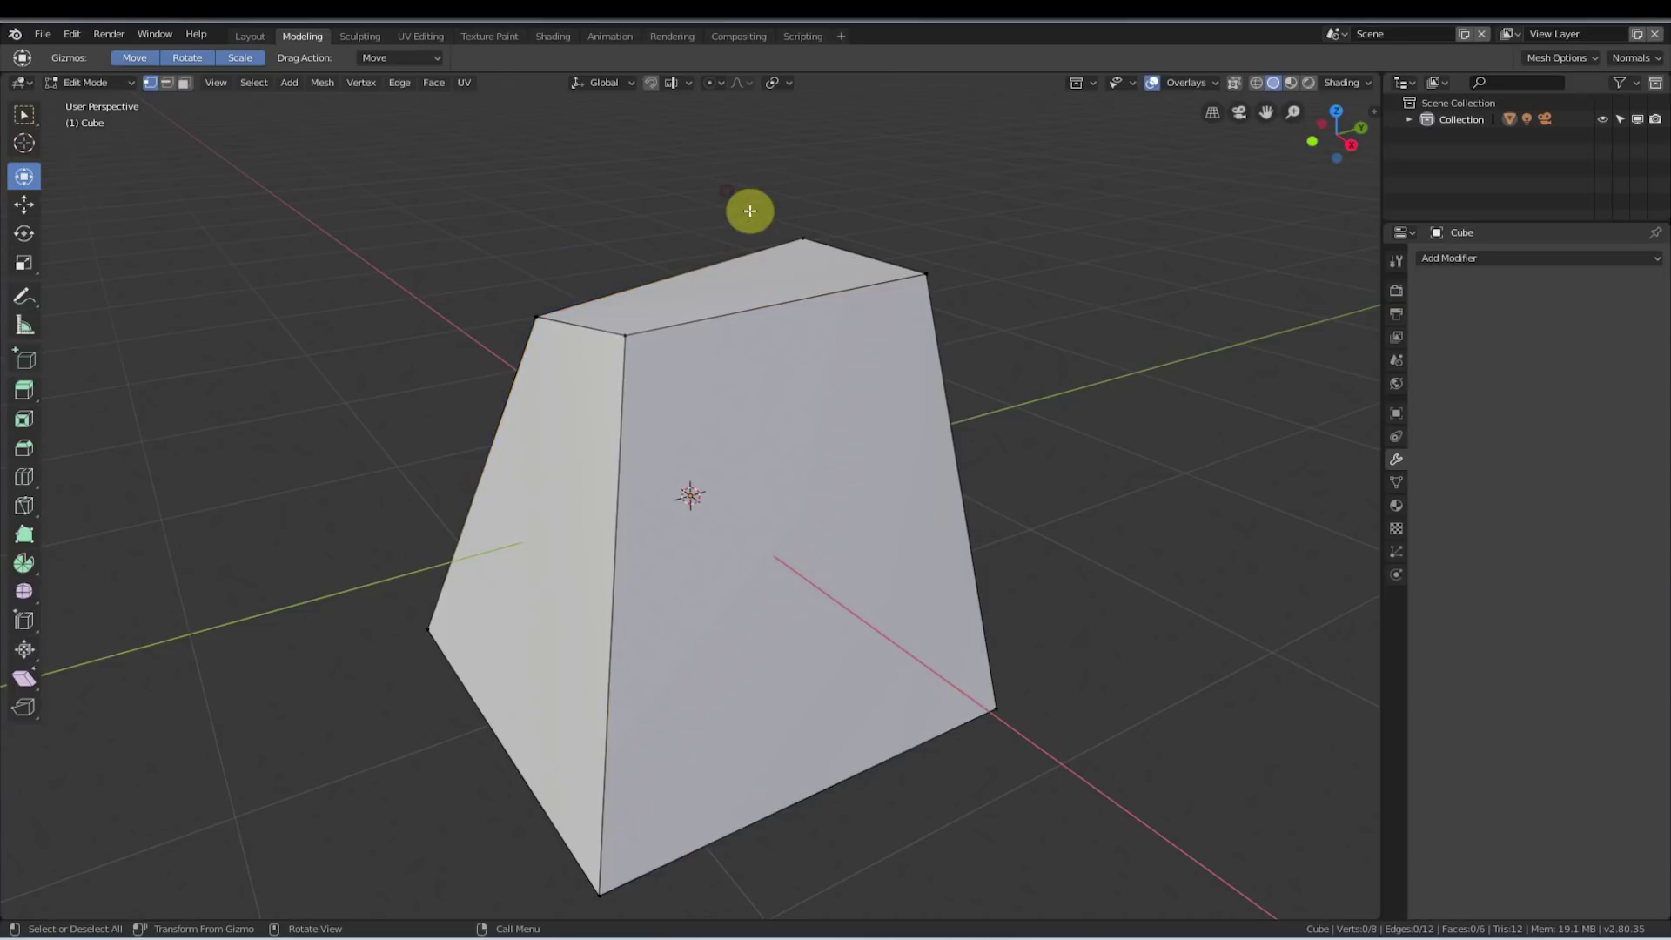
- Lasso the two top-left vertices and move them left, then deselect
ctrl+right_drag(716, 221, 719, 217)
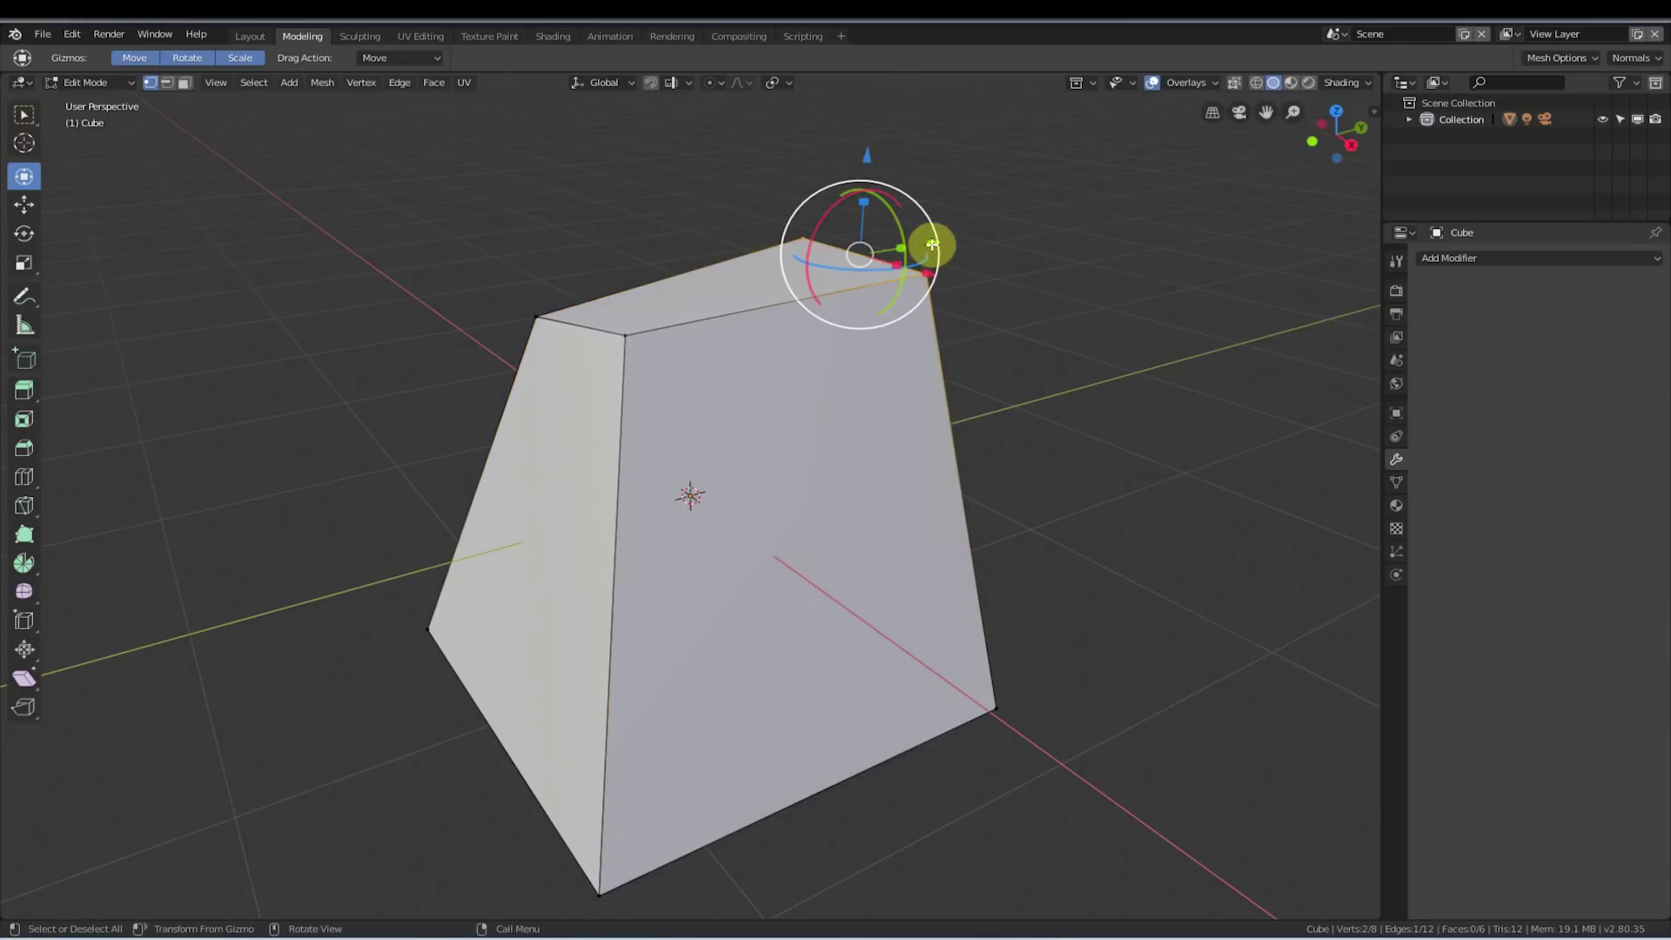
drag(932, 247, 790, 293)
click(530, 245)
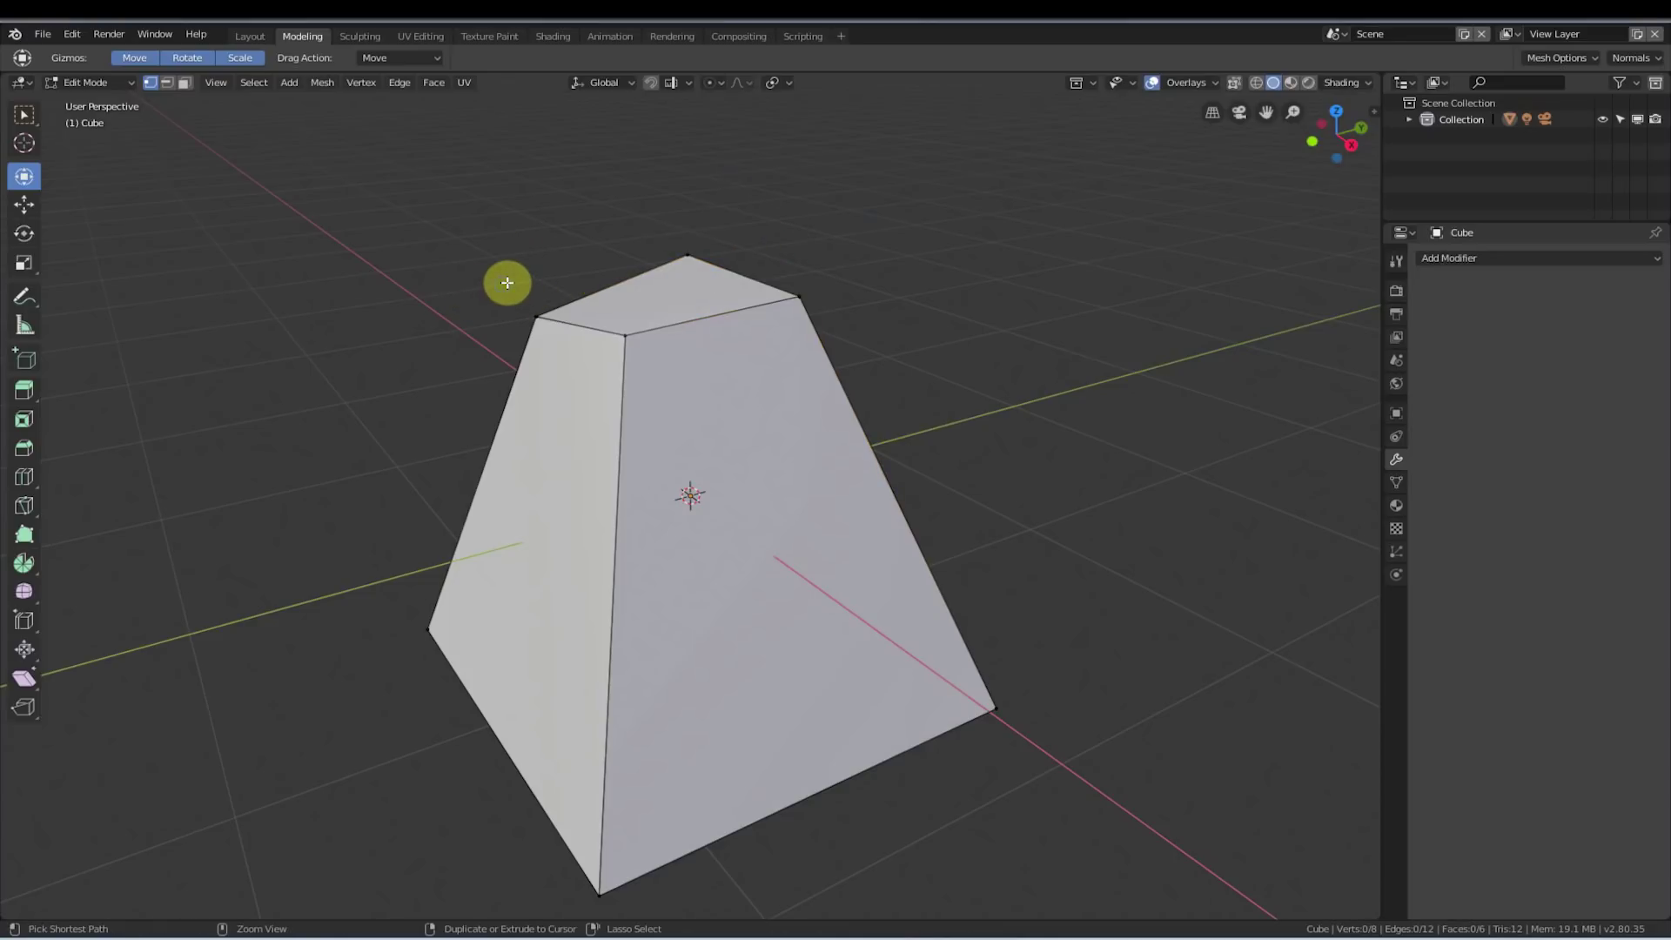
- Pull the top vertices together, add the top-right vertex, shift them along Y and scale them down
key(ctrl+z)
drag(612, 252, 586, 214)
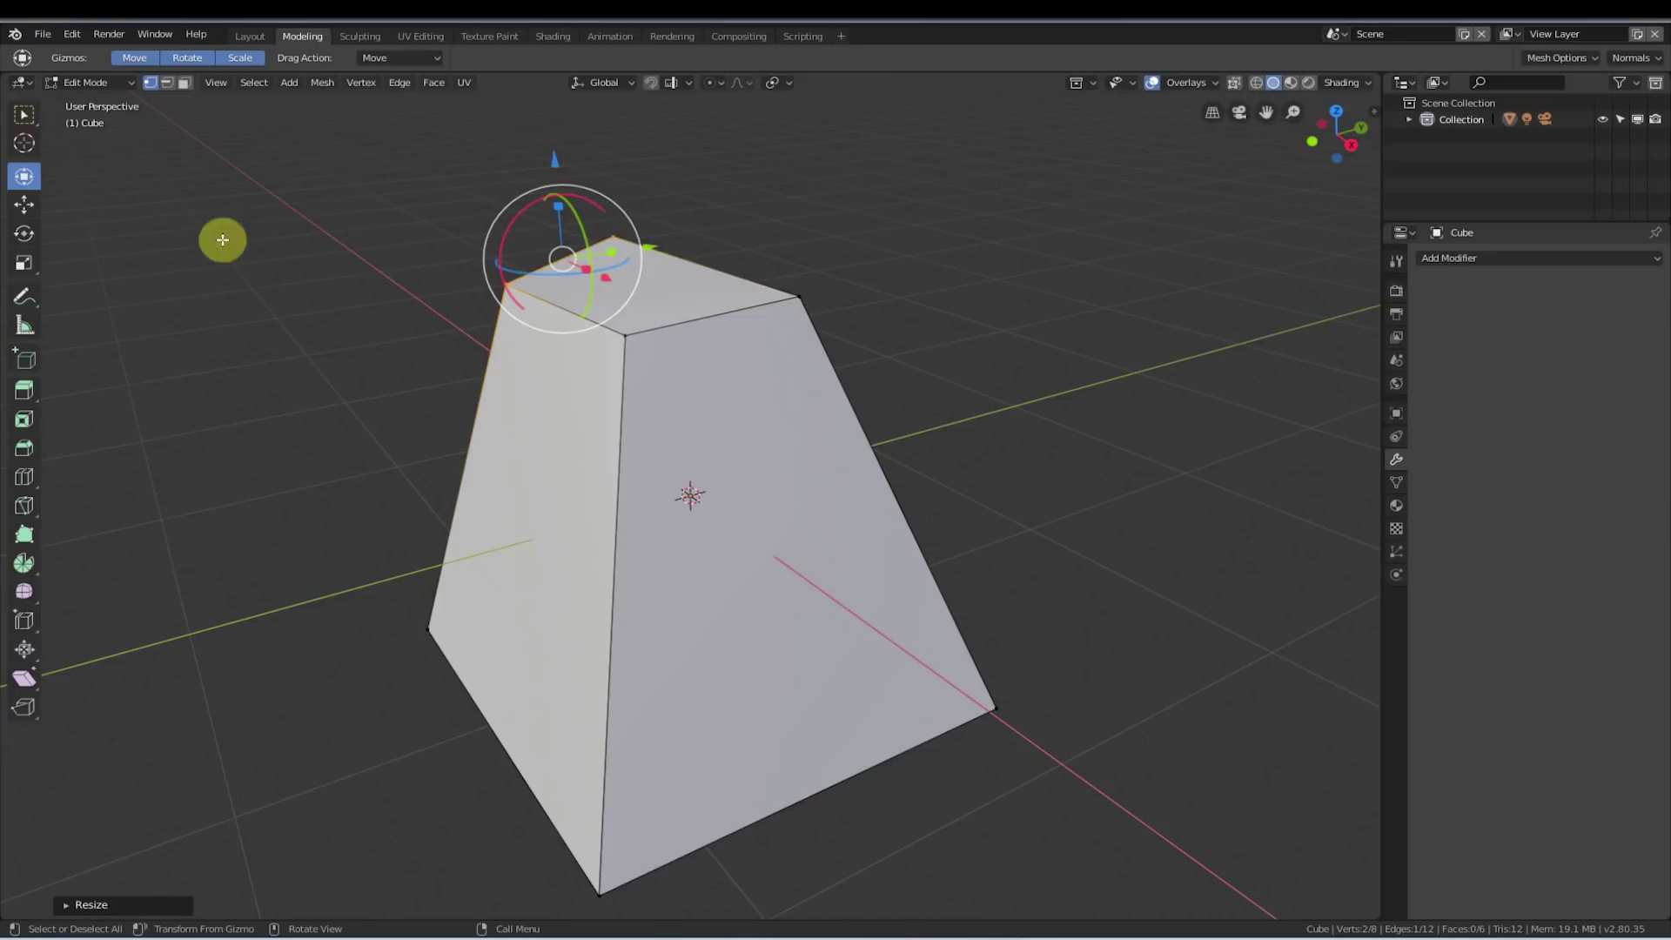
right_click(472, 295)
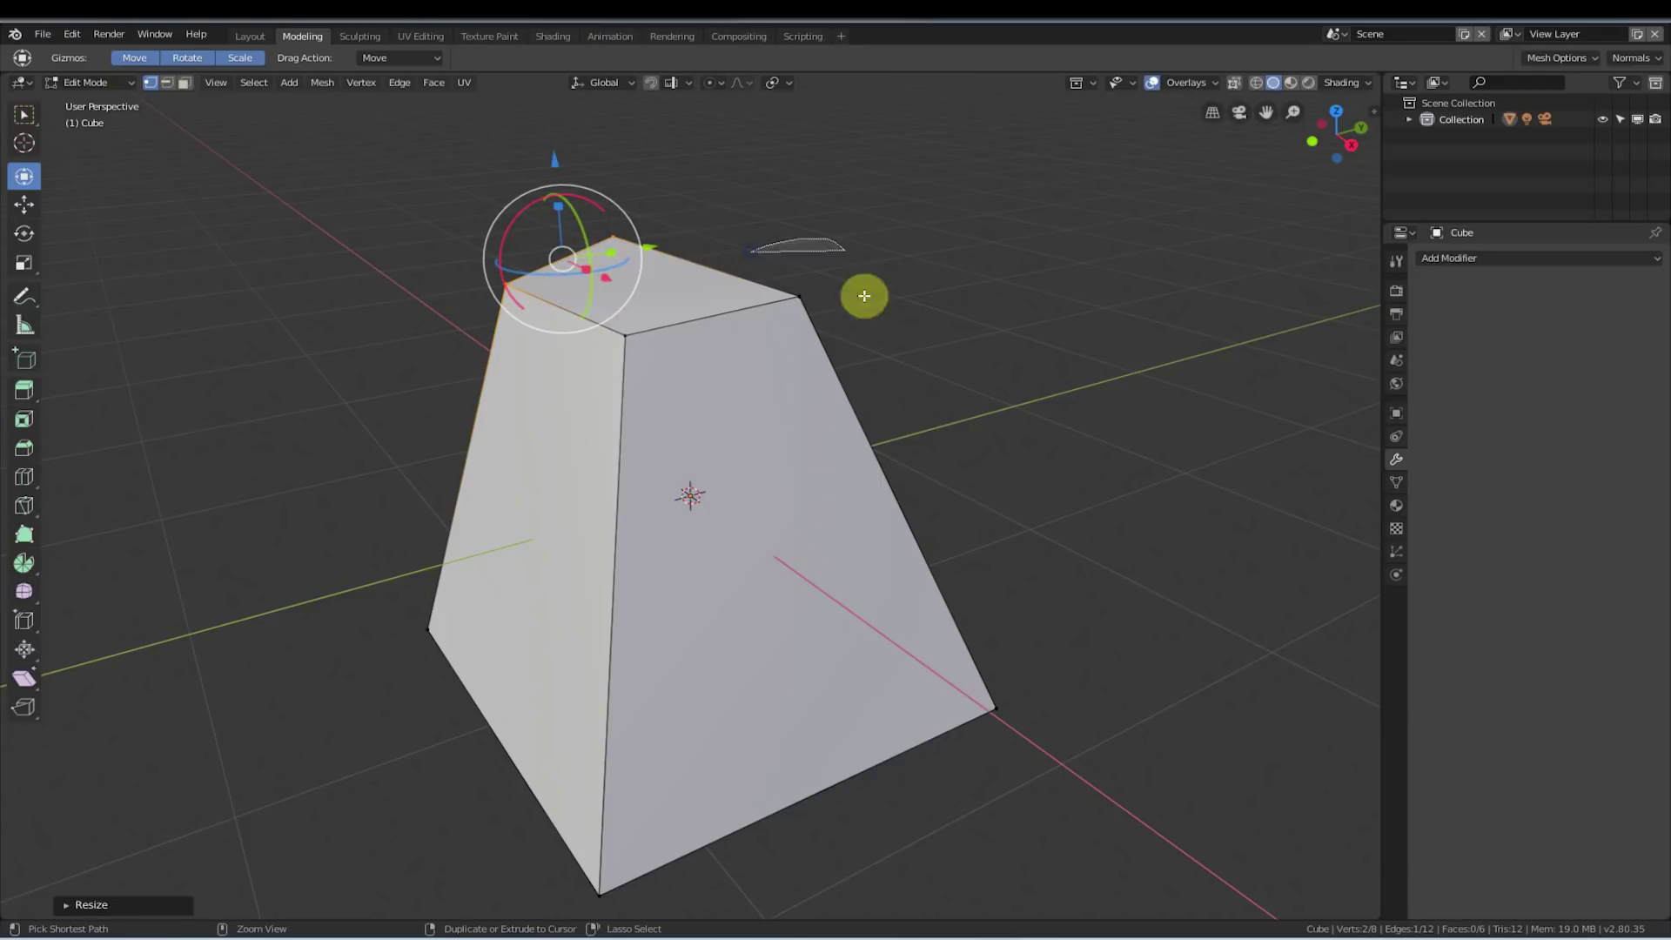
ctrl+click(797, 293)
drag(715, 259, 749, 253)
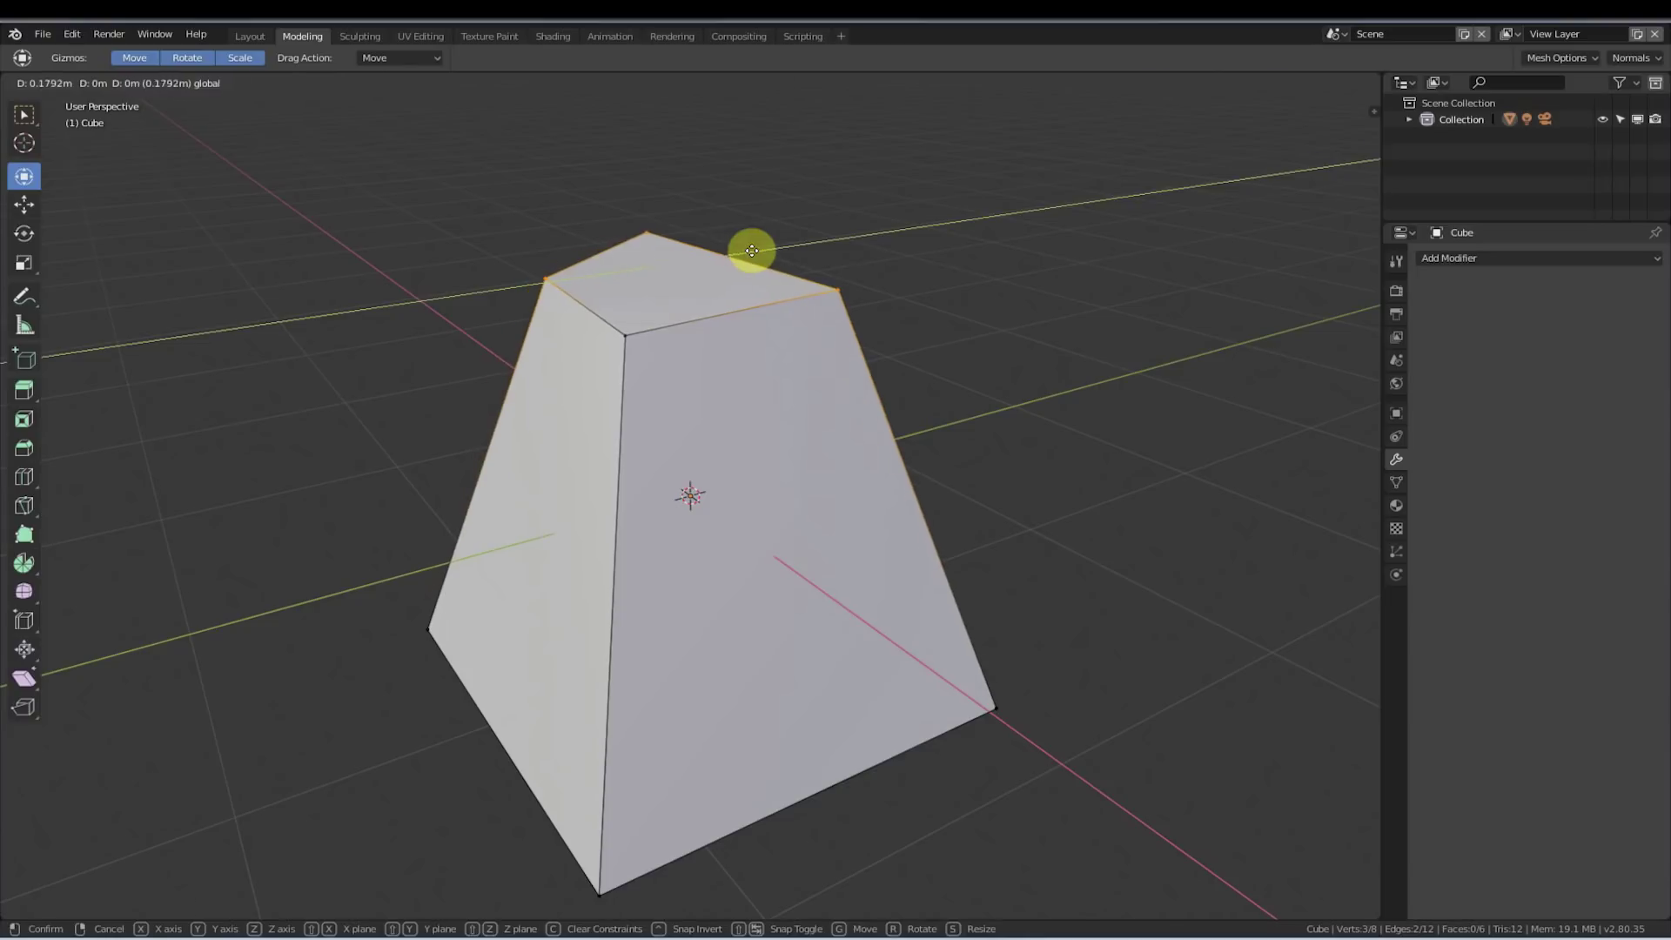
key(s)
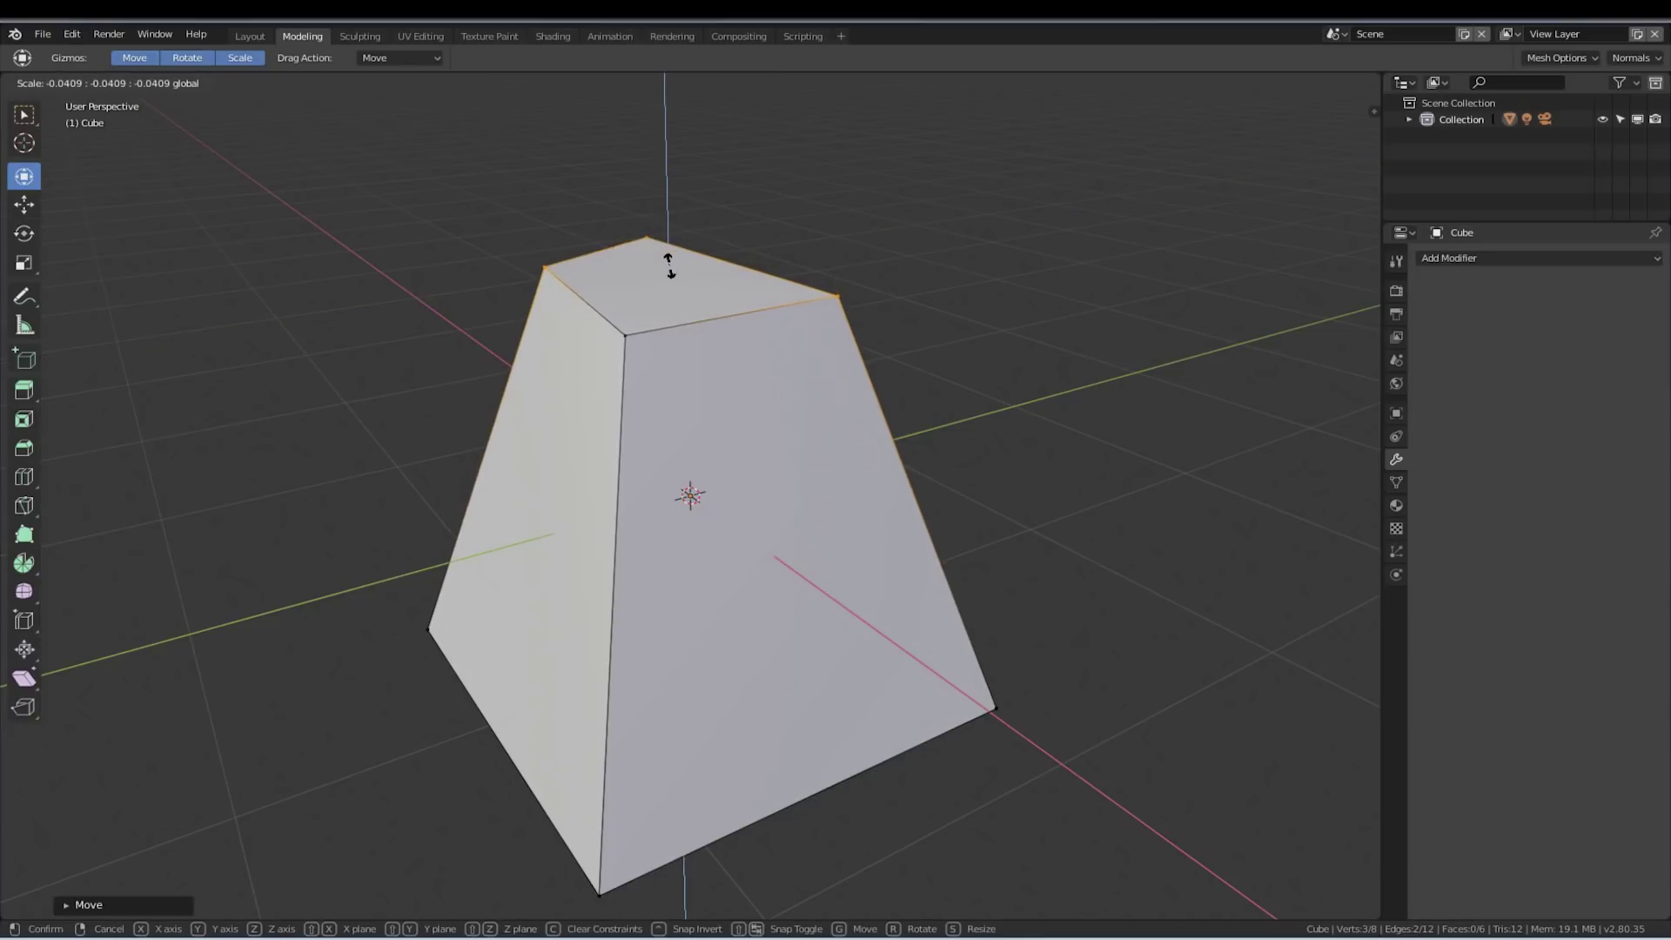
click(670, 228)
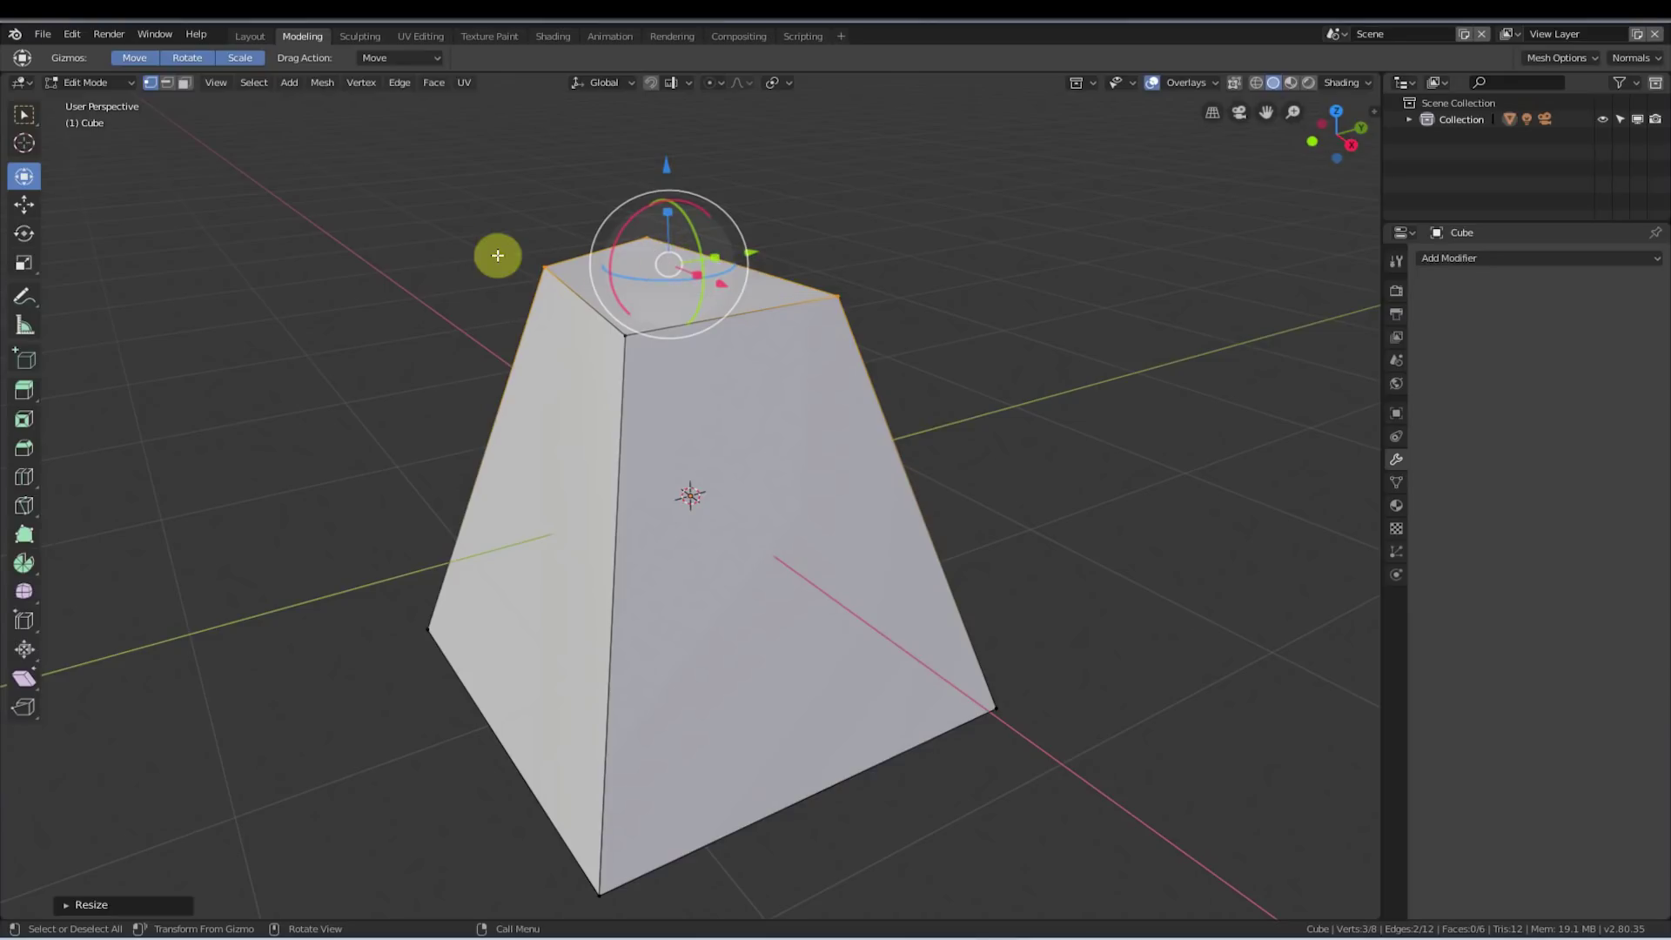
- Lasso the top face's left edge and shift it down along Z and sideways along Y
click(448, 222)
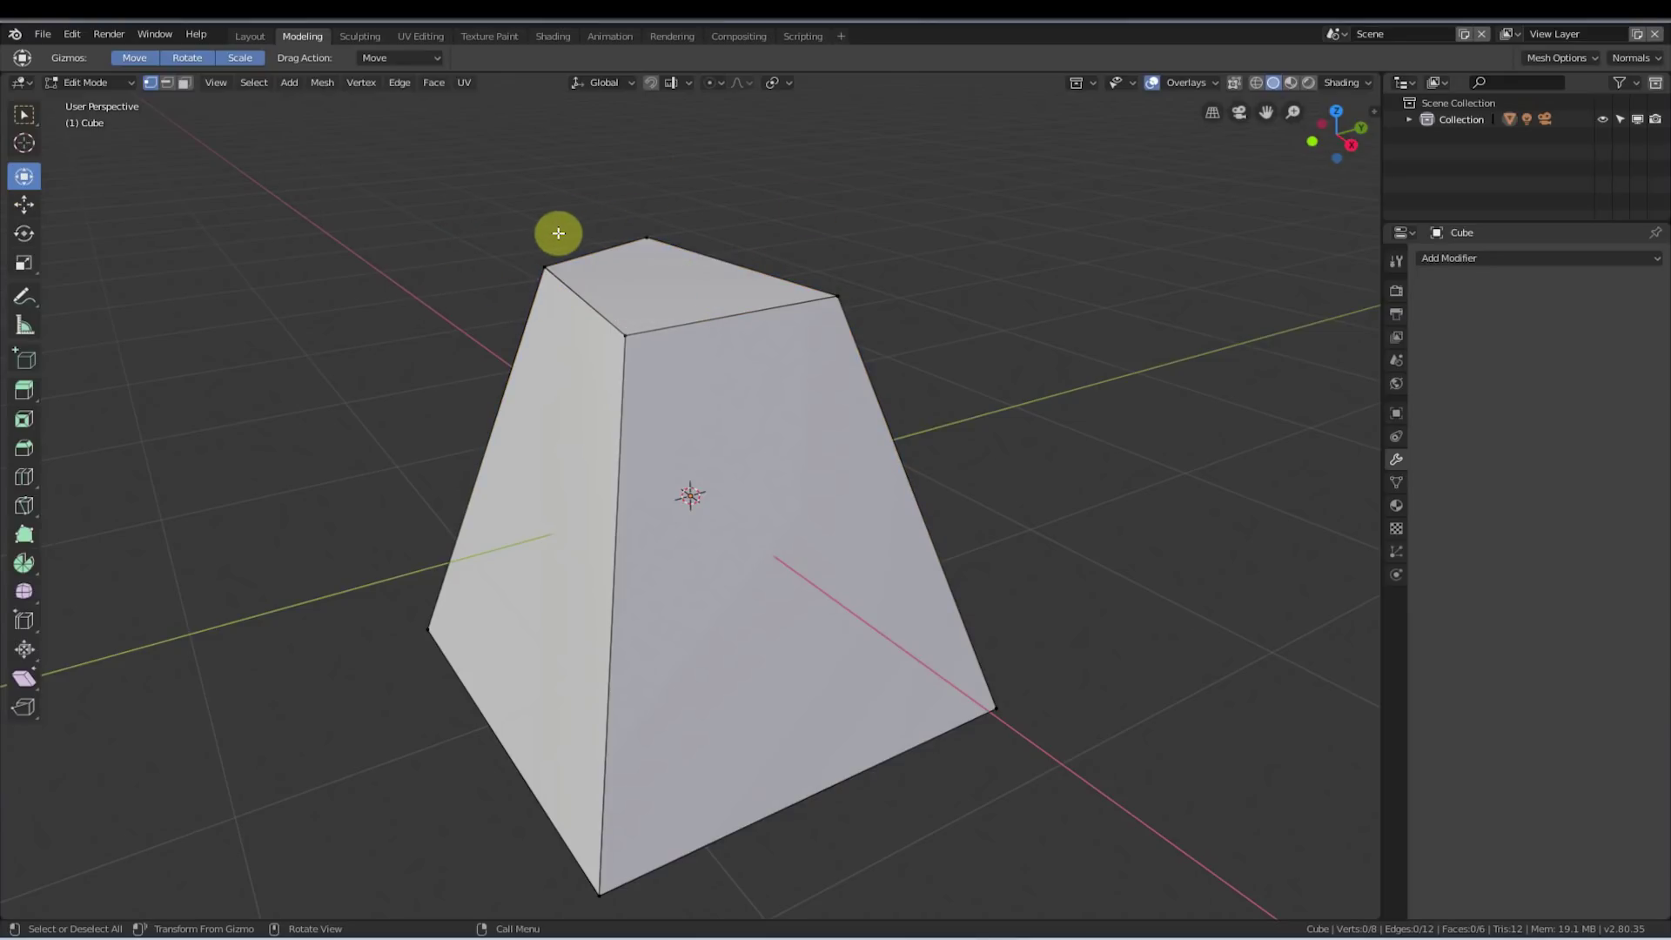
mouse_move(447, 253)
ctrl+right_down()
mouse_move(495, 205)
mouse_move(652, 150)
mouse_move(712, 158)
mouse_move(723, 265)
mouse_move(536, 315)
mouse_move(481, 272)
ctrl+right_up()
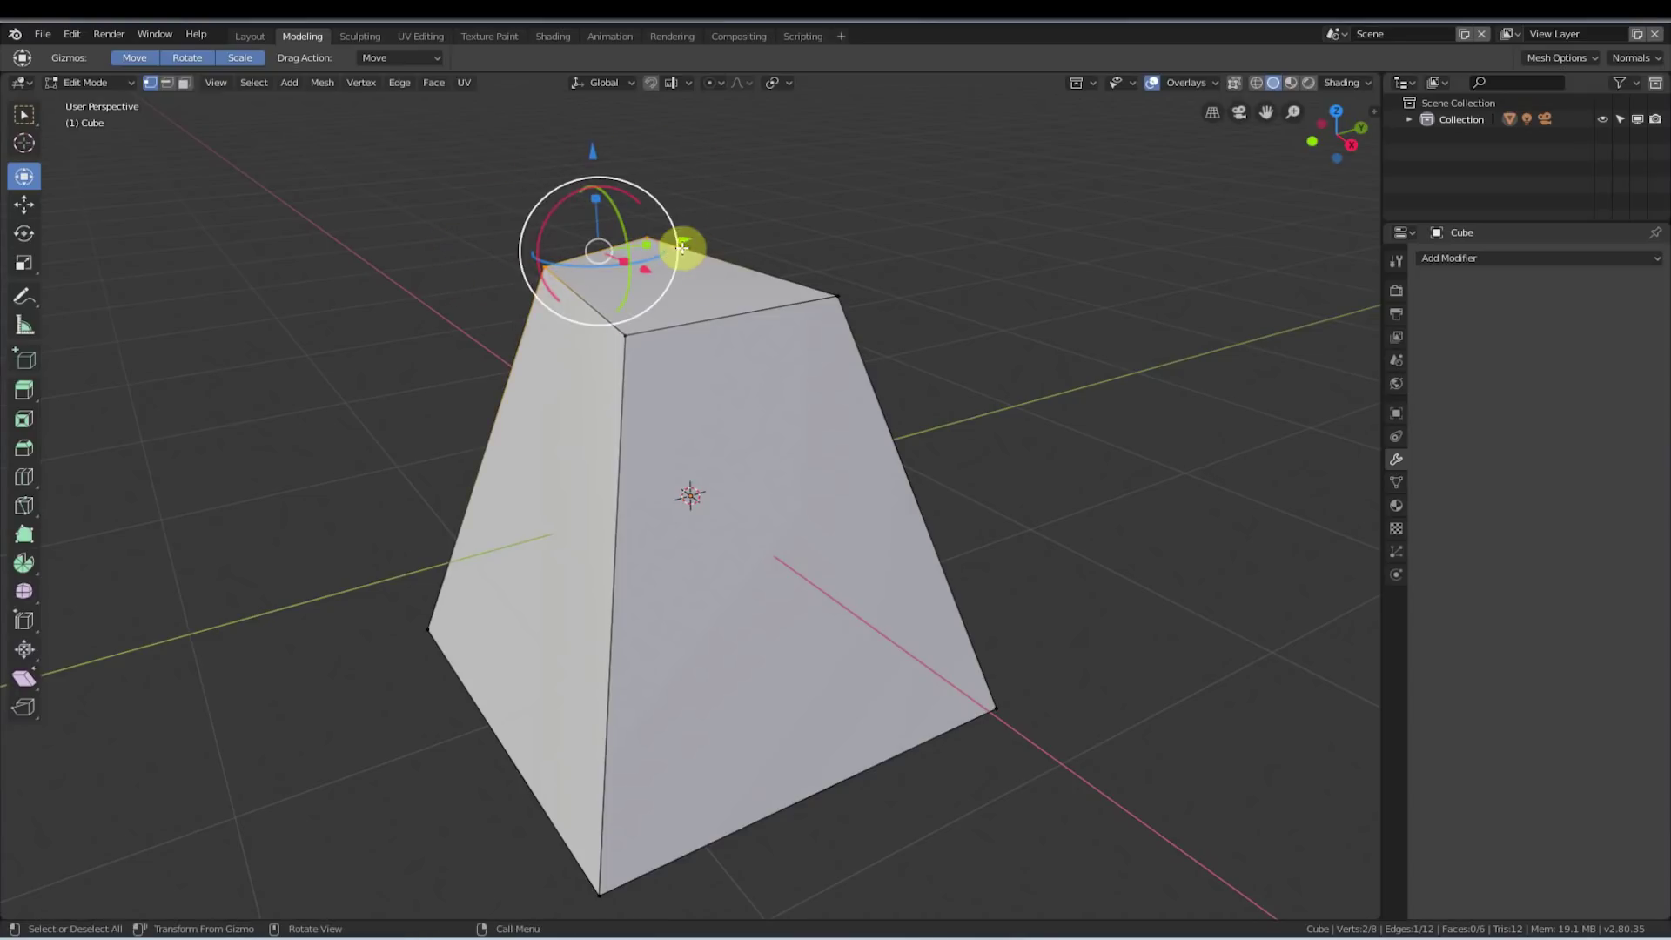
drag(595, 203, 635, 151)
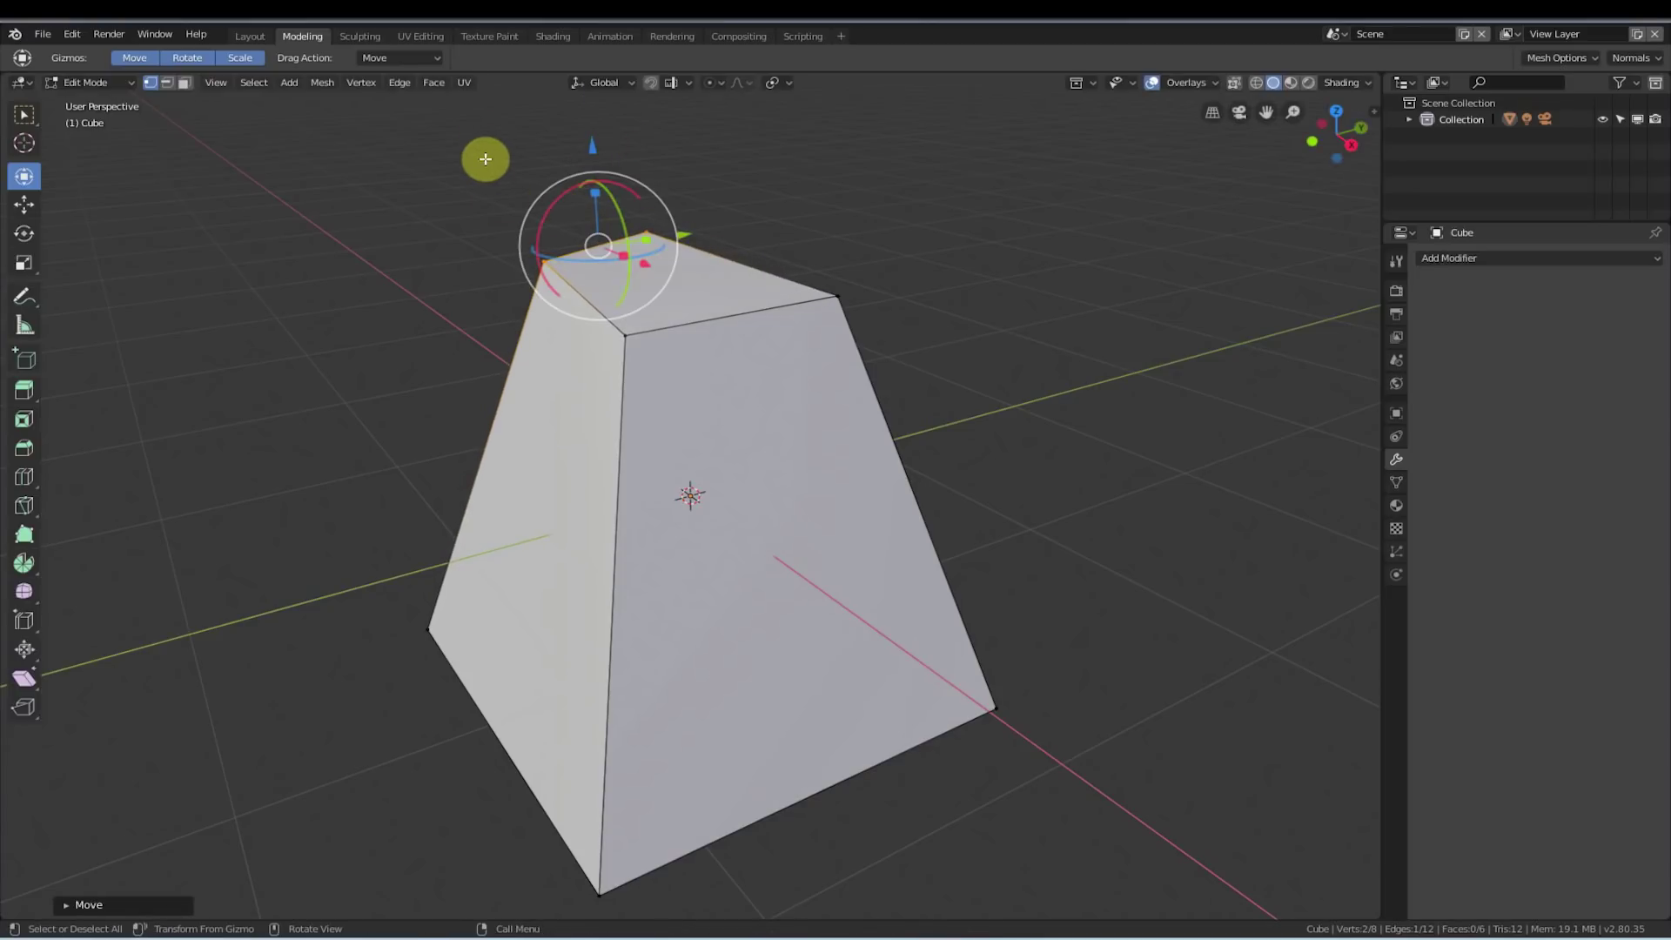
drag(688, 235, 511, 299)
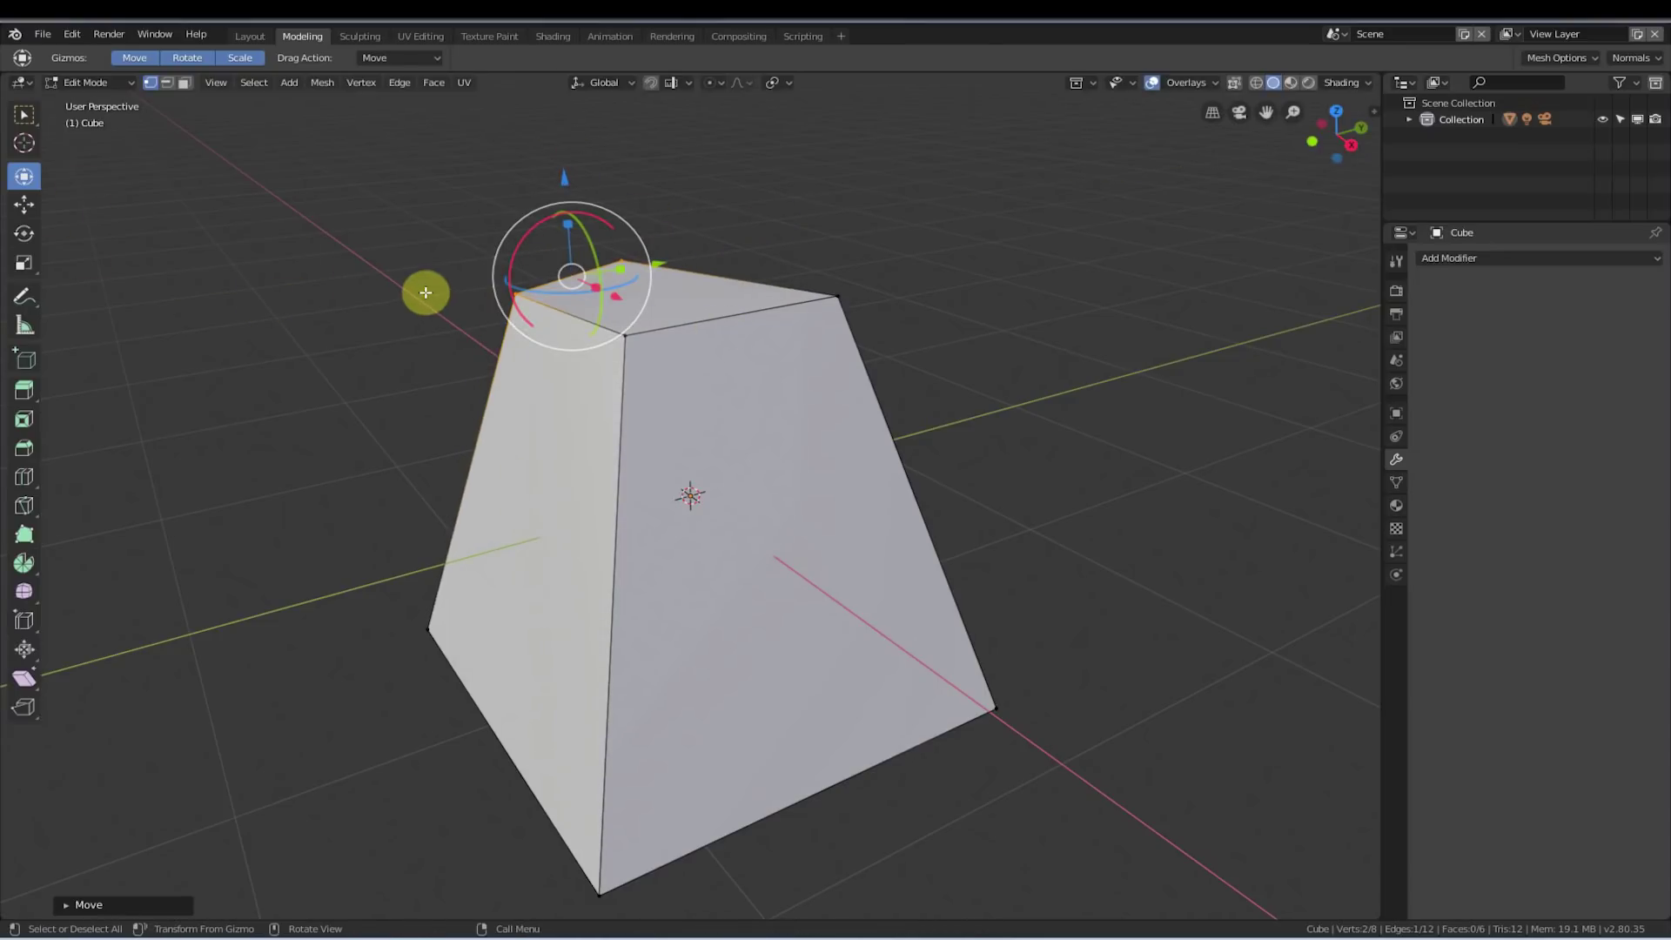
- Lasso-select the block's top face, raise it along Z, then scale it down with the gizmo ring
mouse_move(893, 369)
ctrl+right_down()
mouse_move(625, 416)
mouse_move(862, 212)
mouse_move(641, 212)
ctrl+right_up()
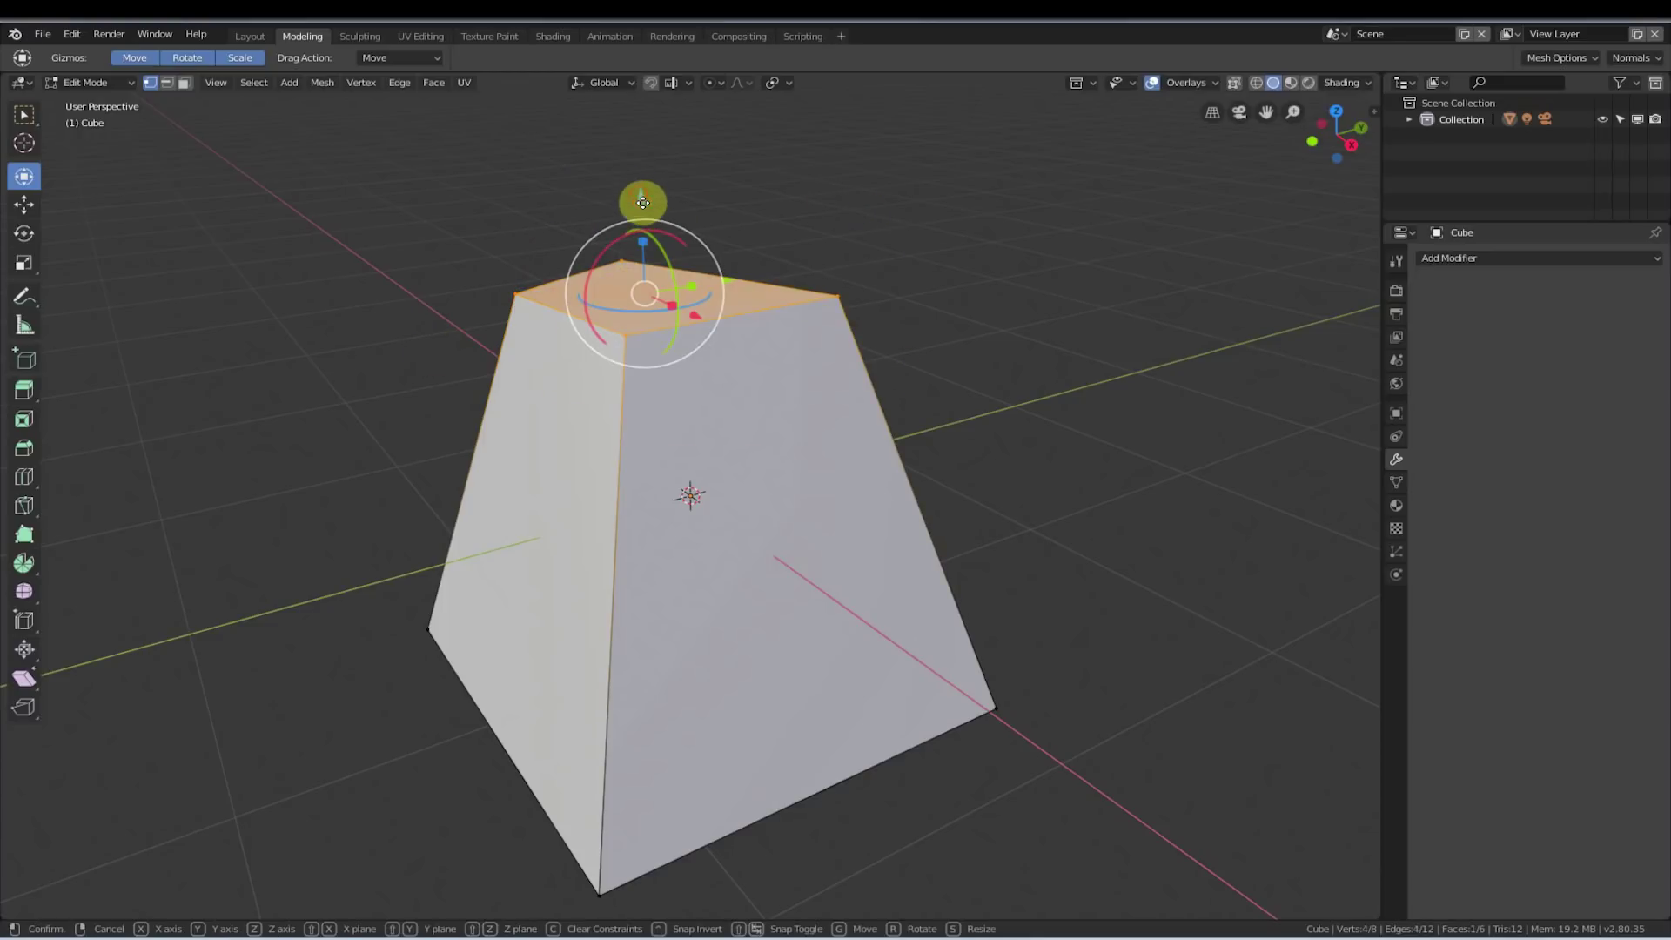
mouse_move(642, 212)
mouse_down()
mouse_move(671, 182)
mouse_move(692, 253)
mouse_up()
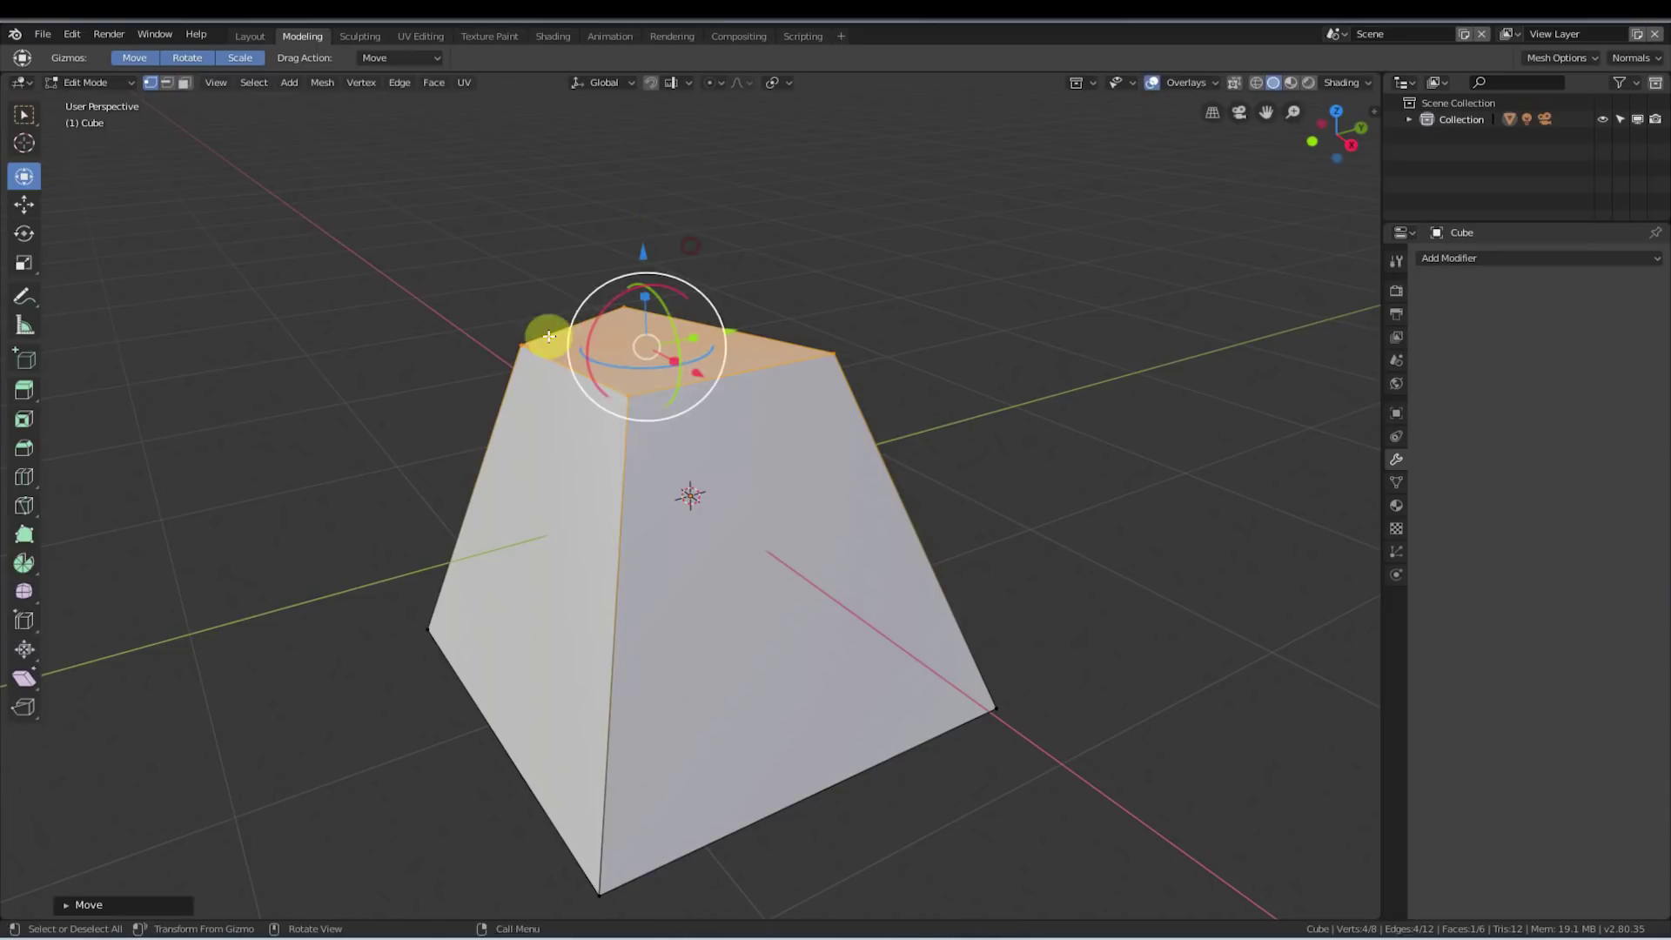
right_click(500, 324)
key(Escape)
drag(574, 305, 647, 325)
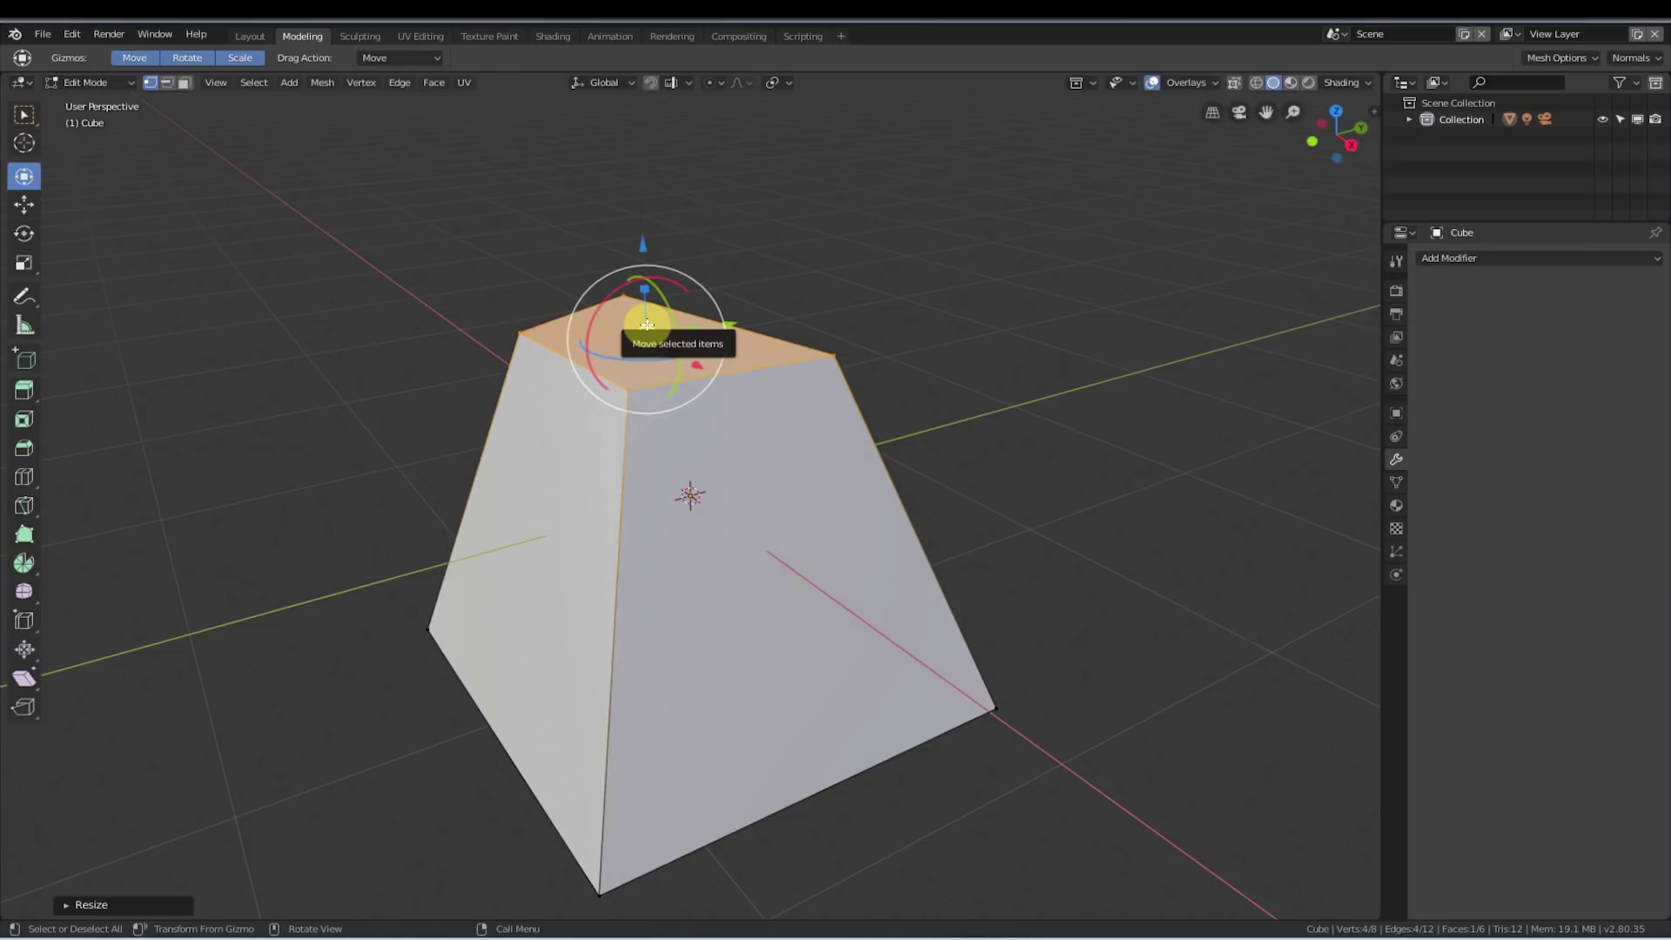